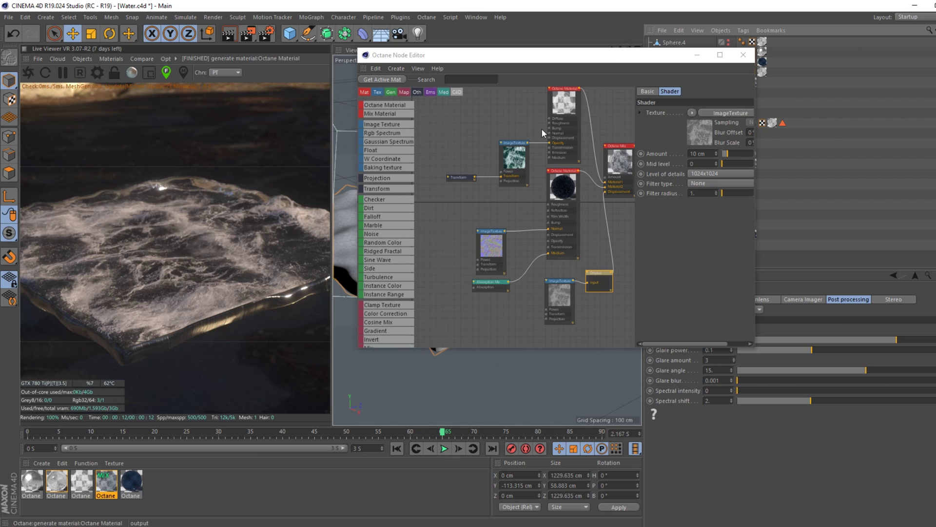
- Rearrange the water material's nodes and scale the foam Transform node to 3.981072 on X and Y
mouse_move(514, 195)
middle_mouse_down()
mouse_move(491, 195)
mouse_move(502, 206)
middle_mouse_up()
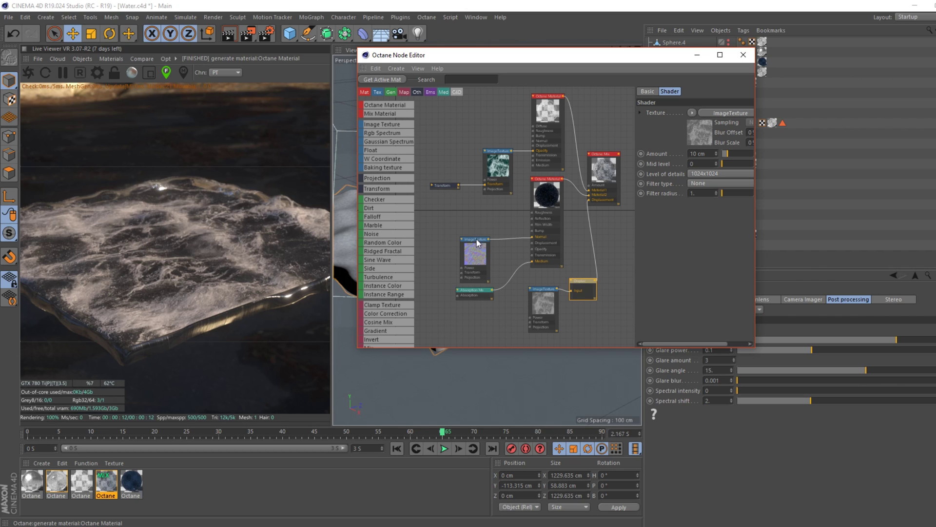
middle_click_drag(496, 209, 460, 202)
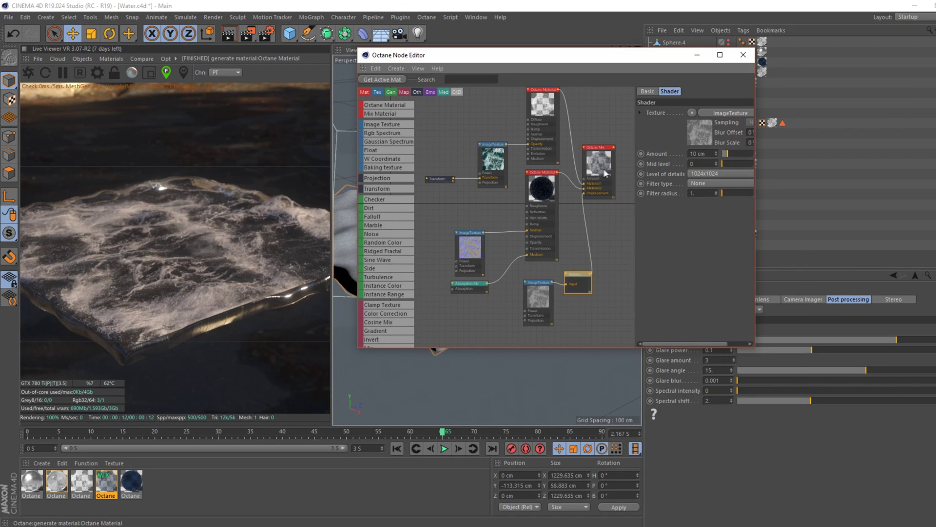
left_click_drag(603, 168, 615, 161)
mouse_move(542, 144)
left_mouse_down()
mouse_move(555, 135)
mouse_move(547, 142)
left_mouse_up()
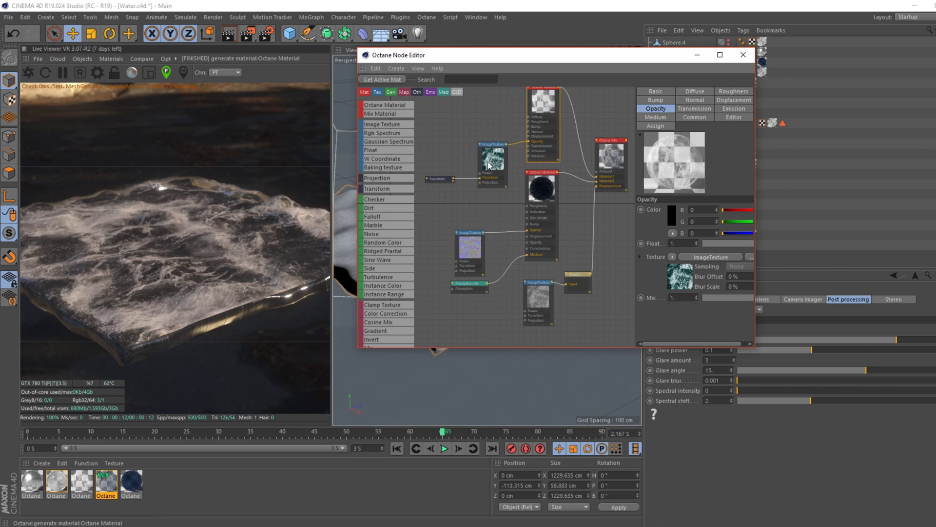
left_click_drag(489, 166, 508, 154)
left_click_drag(439, 174, 445, 168)
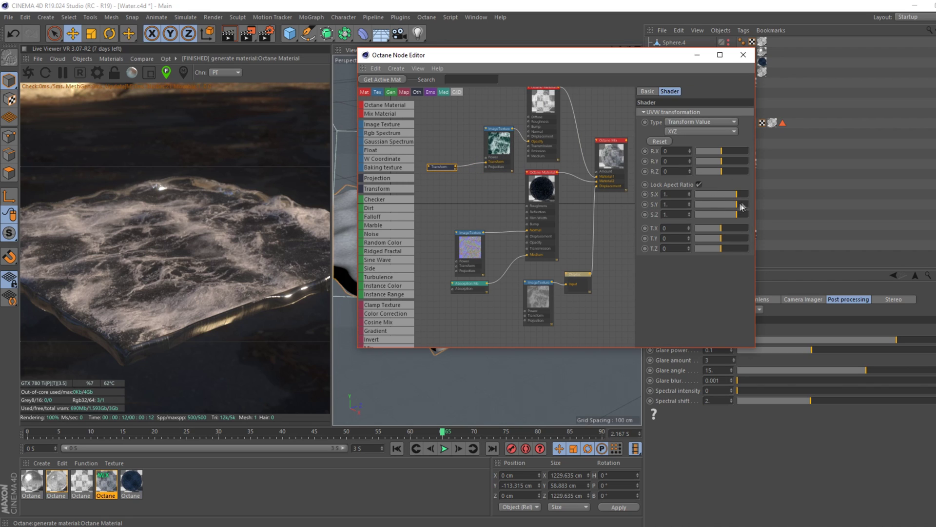
left_click_drag(742, 198, 754, 197)
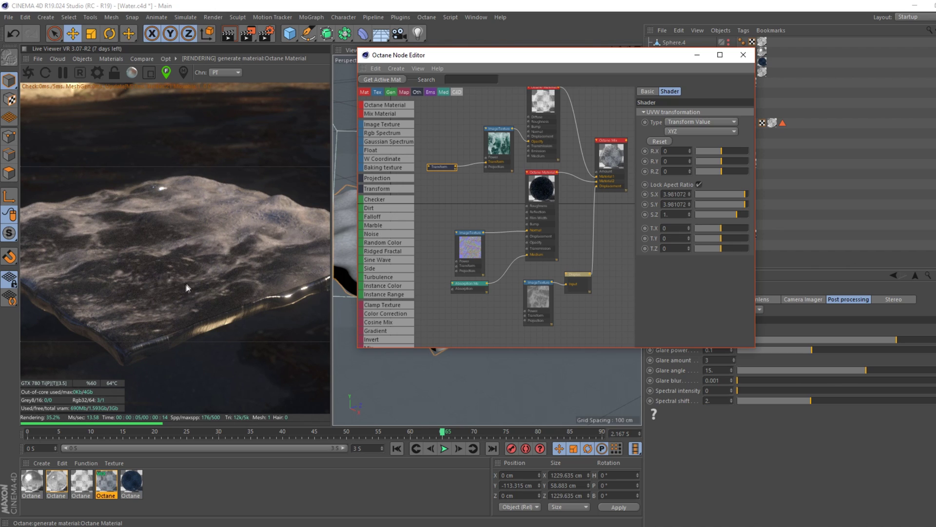
- Tidy the Octane Material, Image Texture and Absorption Medium nodes in the node editor
left_click(544, 190)
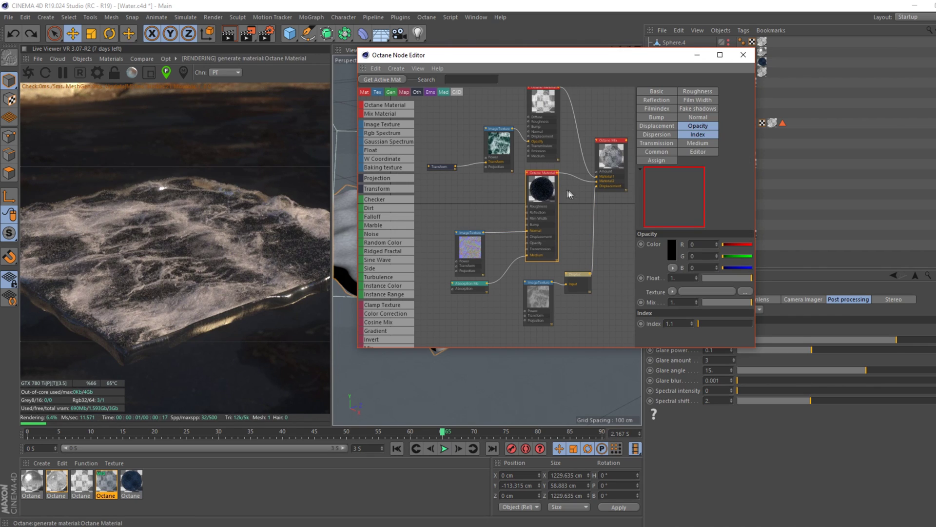
left_click_drag(545, 193, 536, 190)
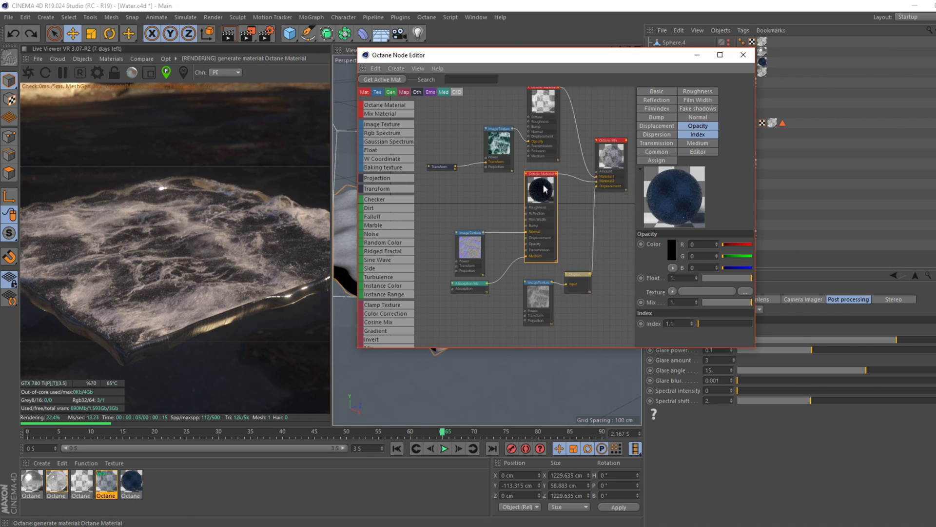
left_click_drag(470, 254, 466, 247)
left_click_drag(485, 290, 483, 283)
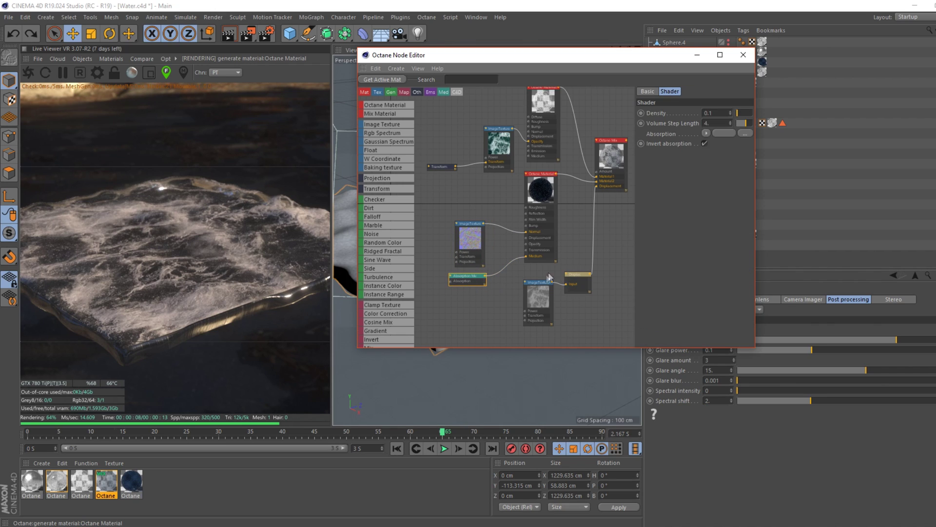
left_click_drag(543, 300, 535, 305)
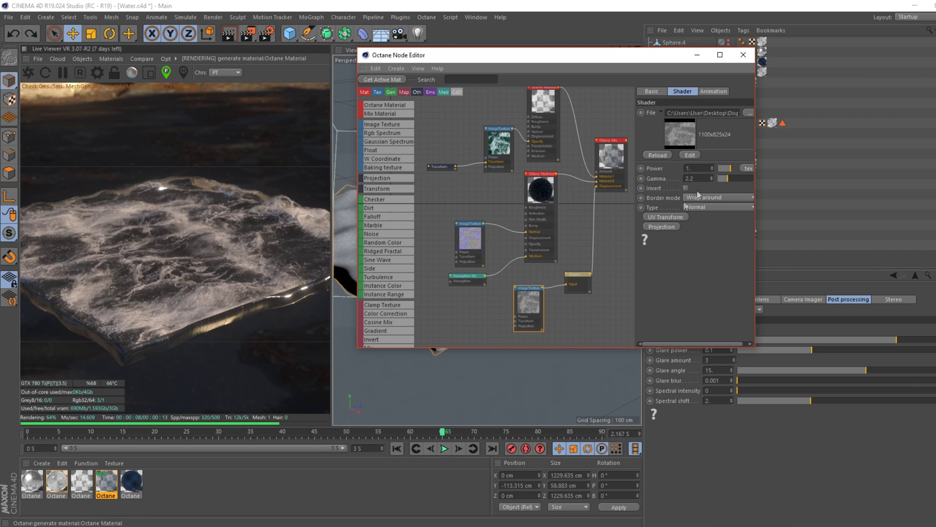
- Lower the Displacement node's Amount from 39.64 cm to 12 cm
left_click(578, 280)
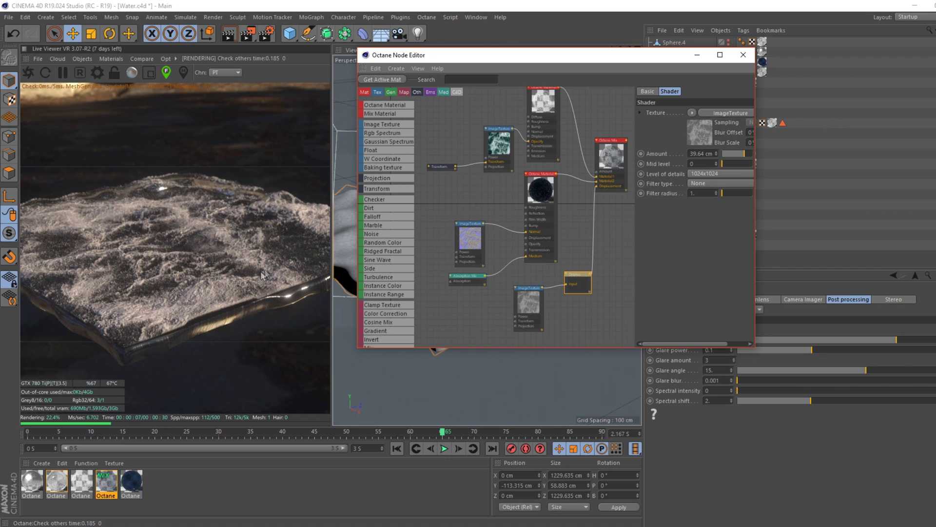
double_click(687, 153)
type("12")
key("Return")
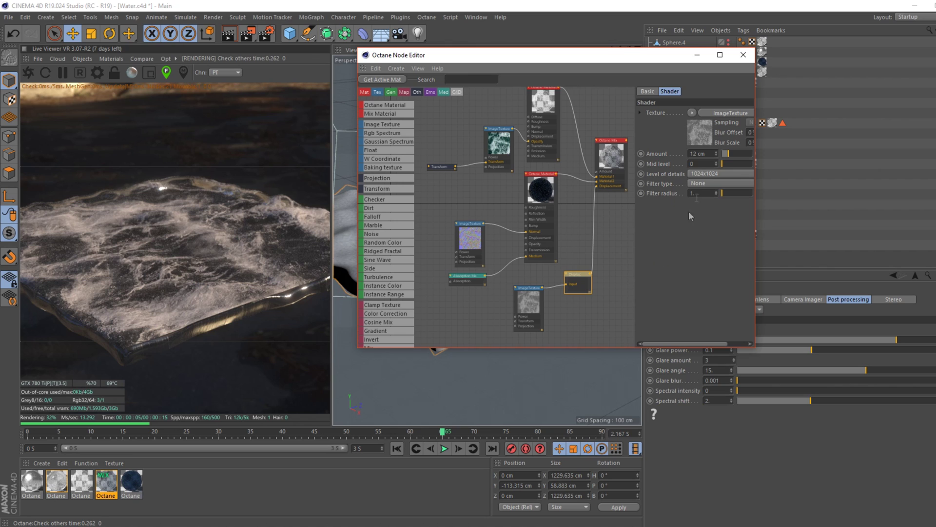
- Close the node editor, start a new scene and add a Plane object
left_click(743, 55)
key("ctrl+n")
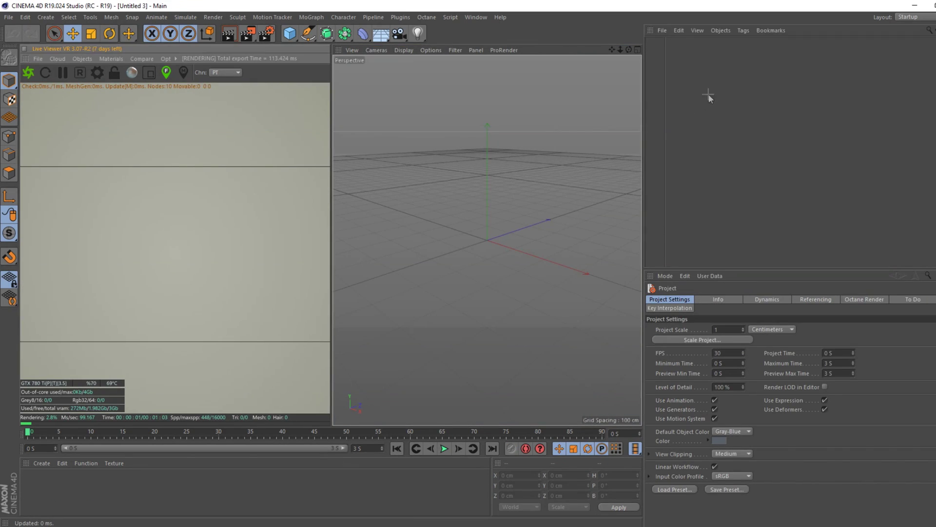
left_click(290, 34)
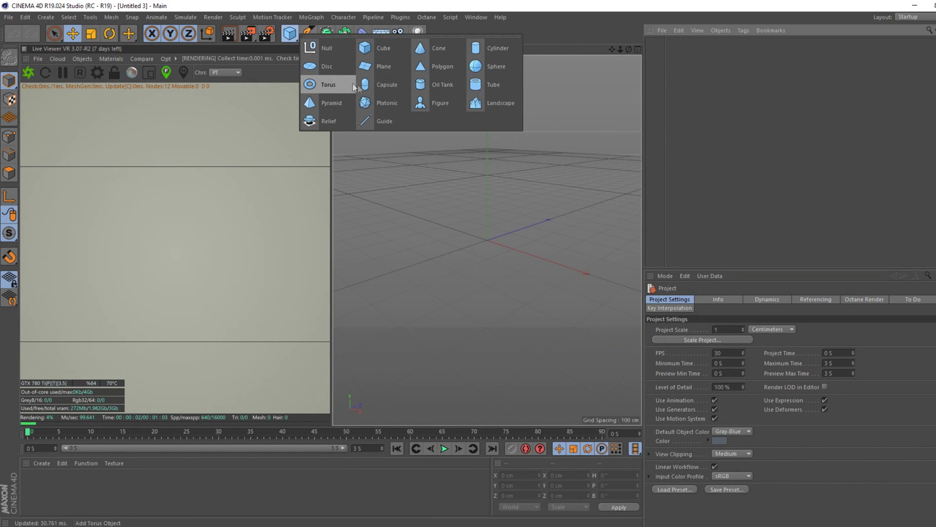
left_click(378, 65)
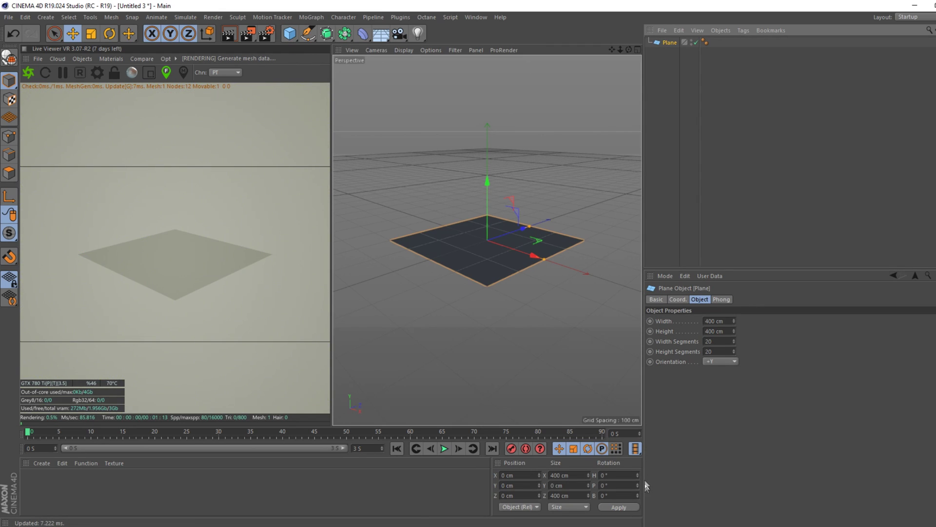
- Give the plane 50 width segments and 50 height segments
left_click_drag(620, 50, 644, 51)
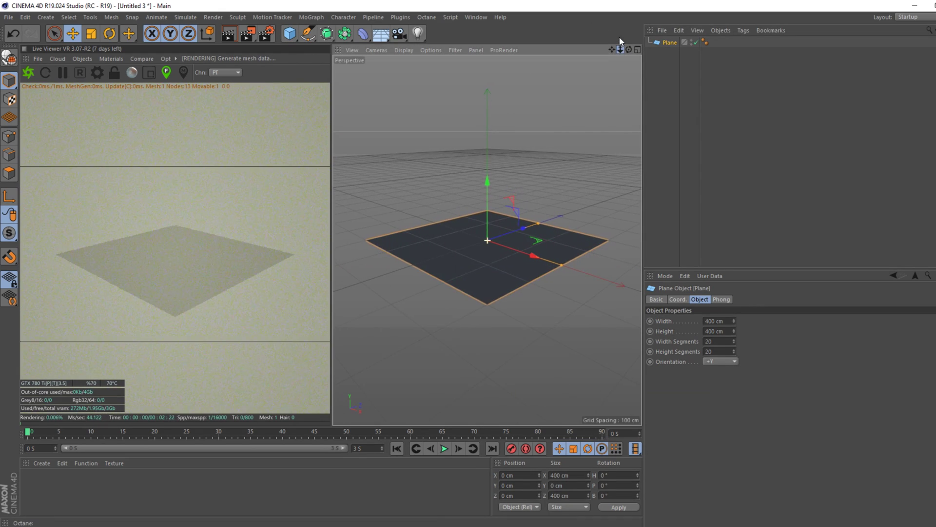
left_click(719, 341)
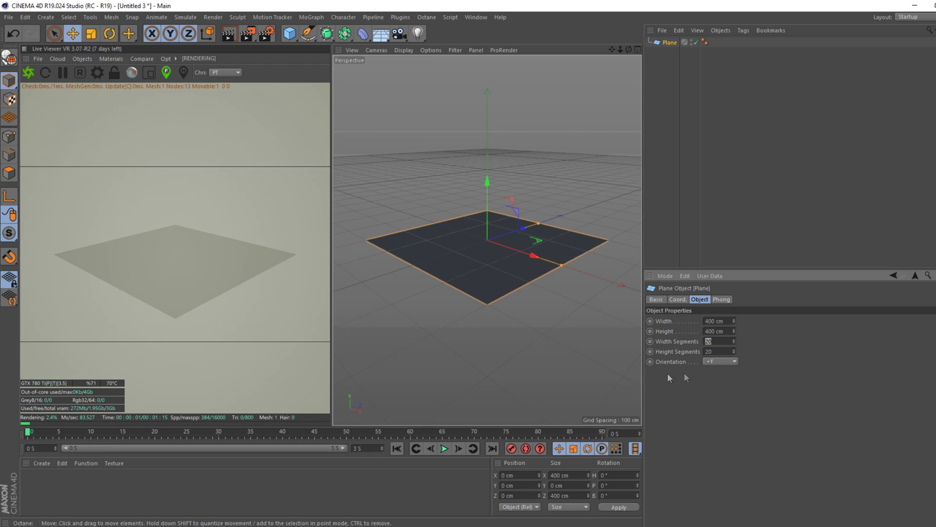
type("50")
key("Tab")
type("50")
key("Return")
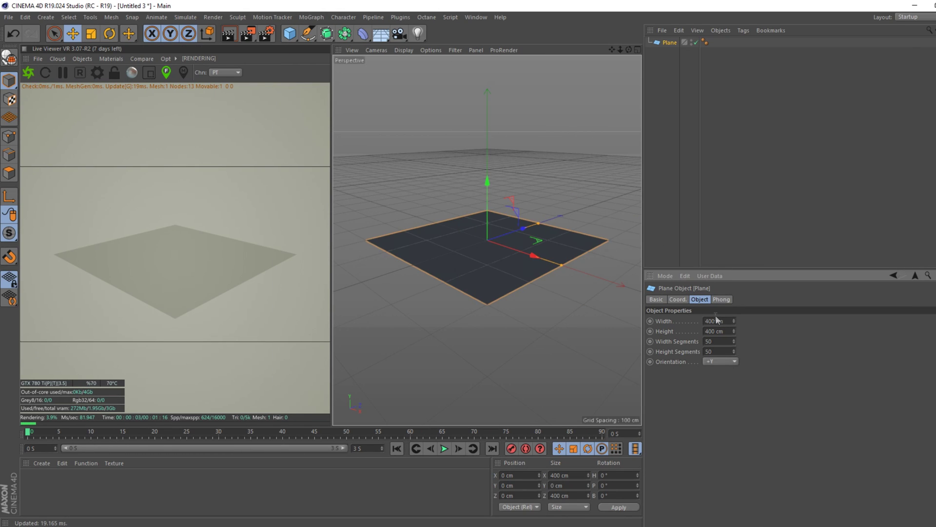
- Set the plane's width and height to 1500 cm
left_click(708, 321)
type("1500")
key("Return")
left_click(716, 331)
type("1500")
key("Return")
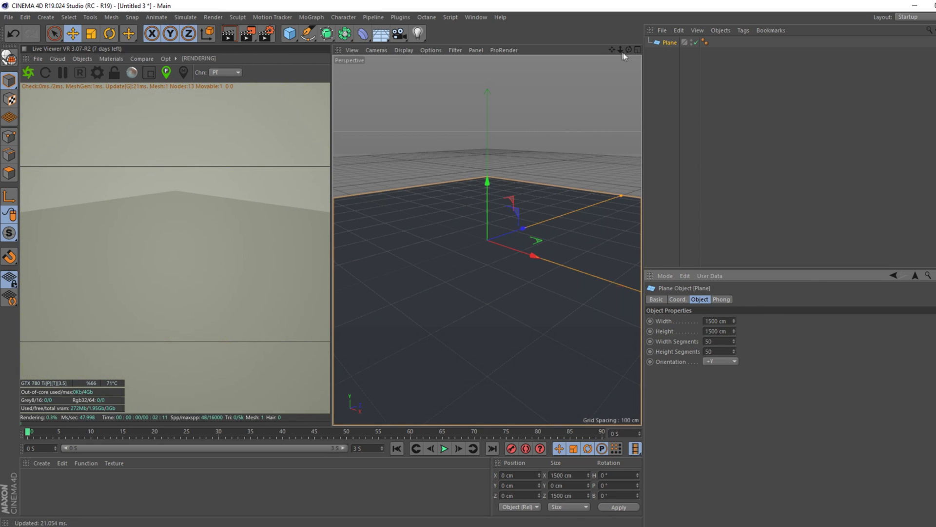
left_click_drag(620, 49, 619, 94)
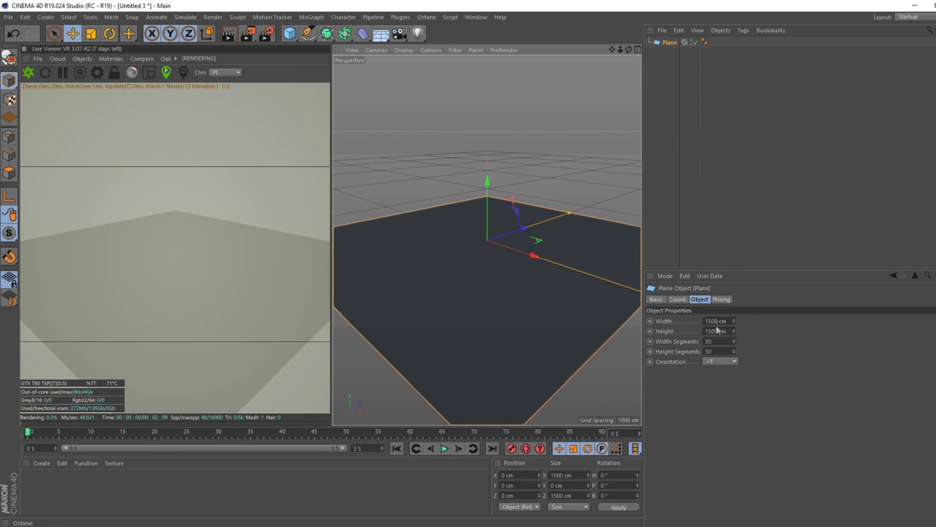
- Change the plane's width and height to 1000 cm
type("100")
key("Tab")
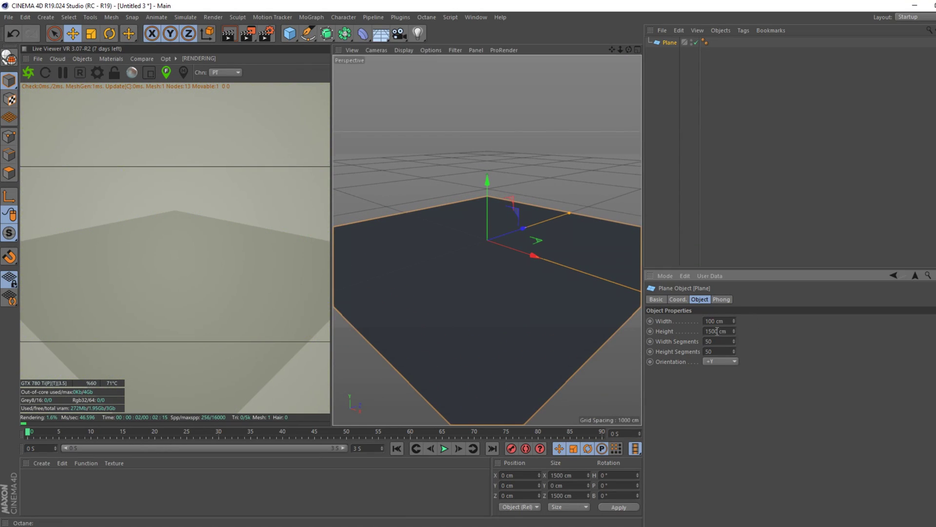
type("100")
key("Return")
type("0")
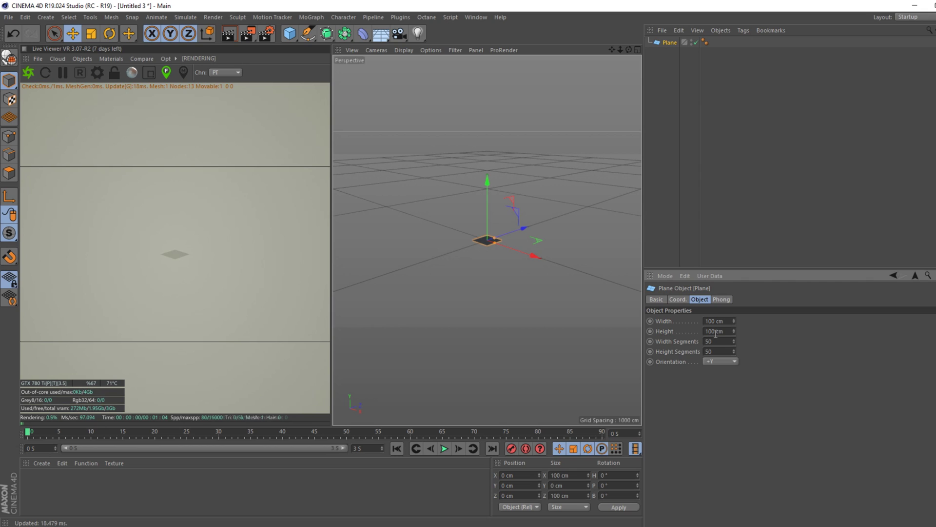
key("shift+Tab")
type("1000")
key("Return")
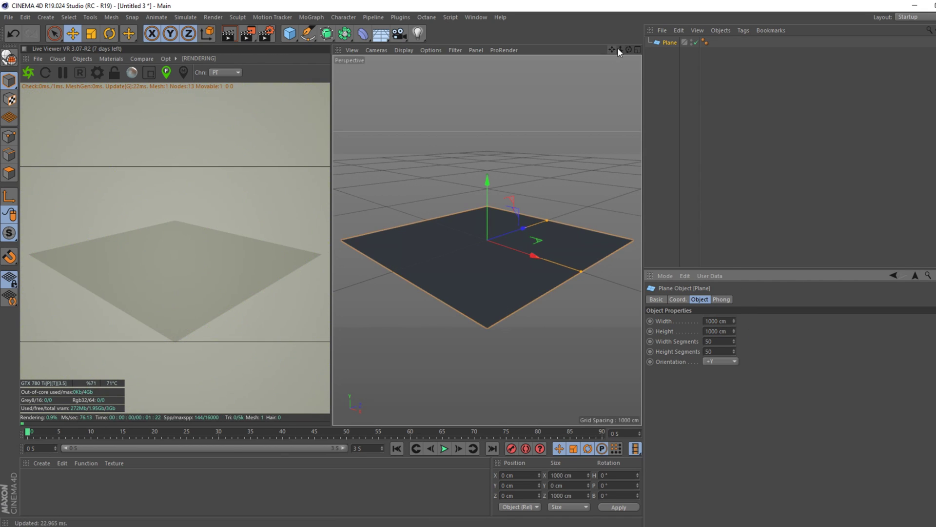
left_click_drag(620, 50, 622, 31)
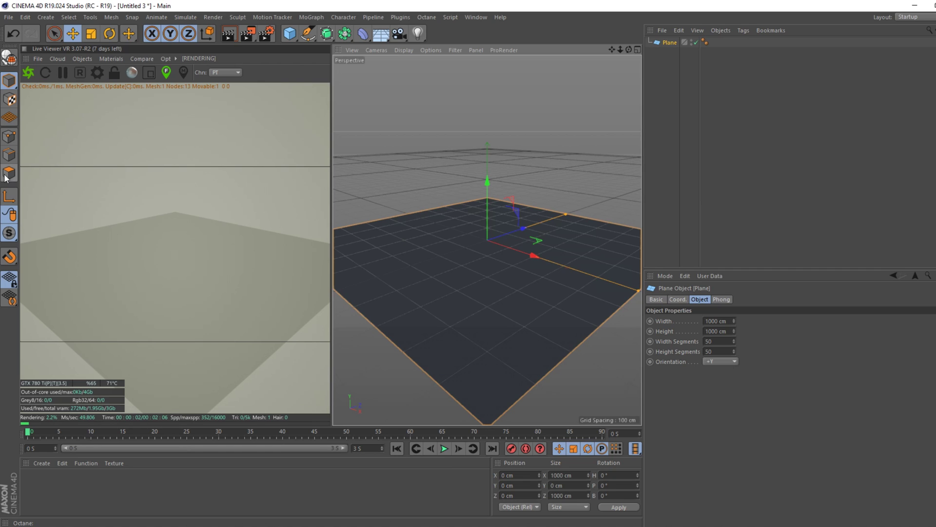
- Duplicate the plane as Plane.1, disable the original and make Plane.1 editable
left_click_drag(670, 42, 700, 55, "ctrl")
left_click(701, 52)
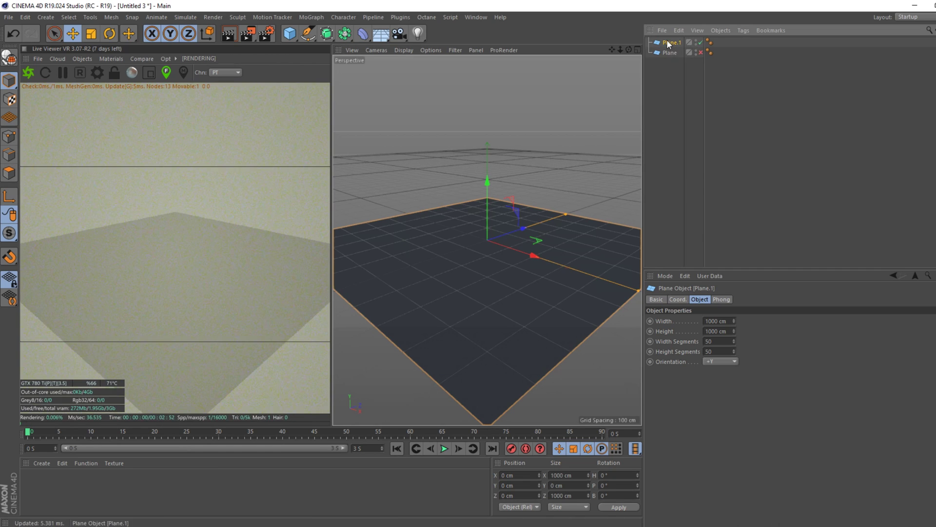
left_click(10, 173)
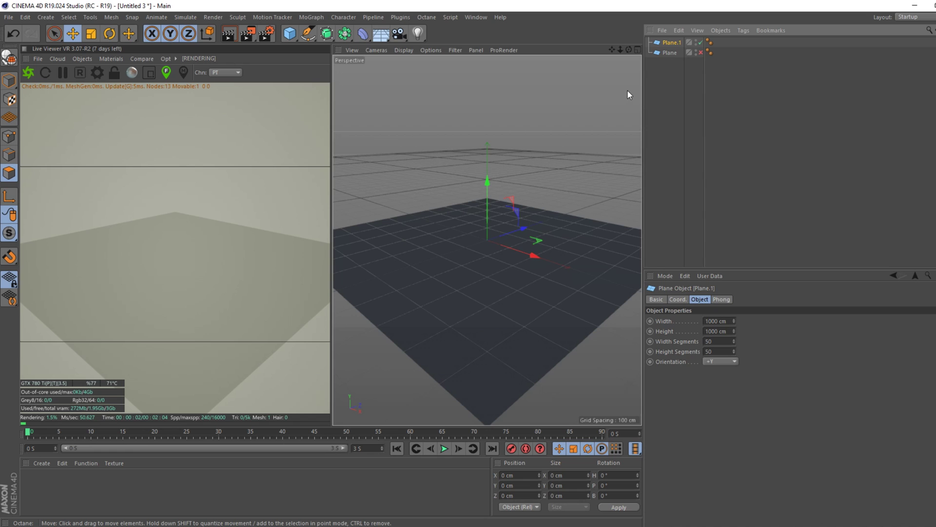
key("c")
- Extrude all of Plane.1's polygons 55 cm with caps into a thick slab
key("ctrl+a")
right_click(467, 109)
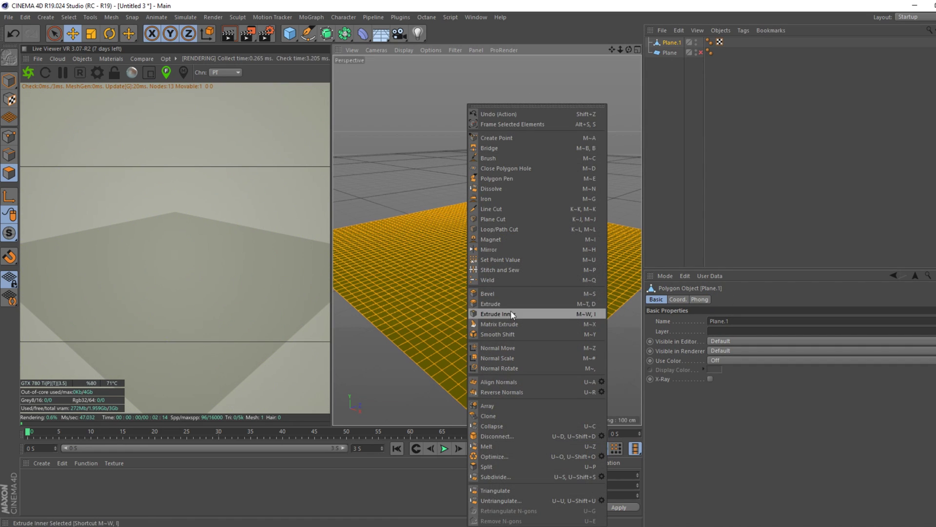
left_click(505, 313)
left_click(780, 361)
left_click_drag(561, 127, 828, 129)
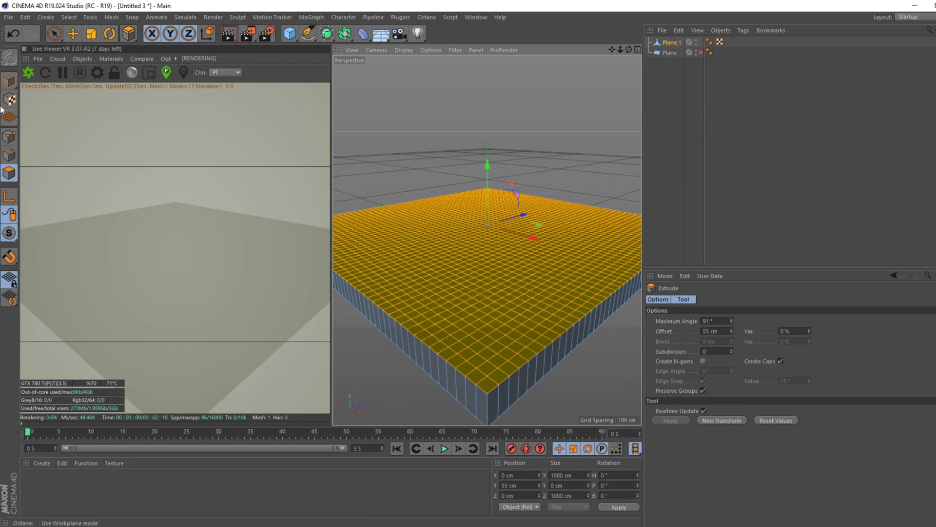
left_click(9, 81)
- Add a Displacer under Plane.1 with a Noise shader
left_click(362, 35)
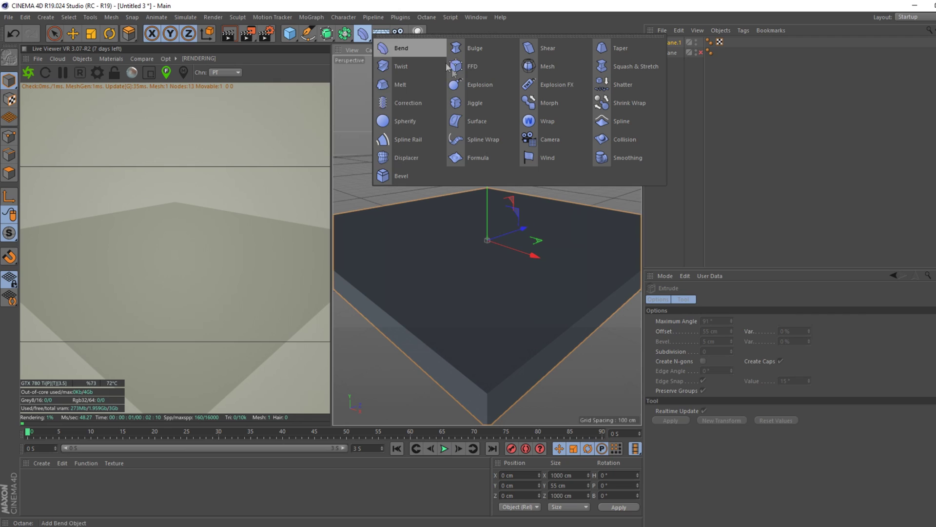
left_click(396, 157, "shift")
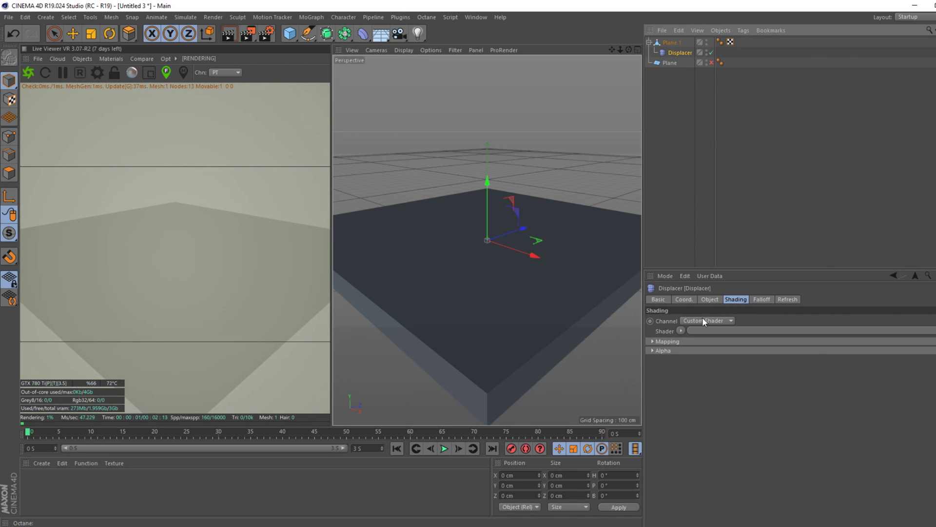
left_click(681, 331)
left_click(688, 191)
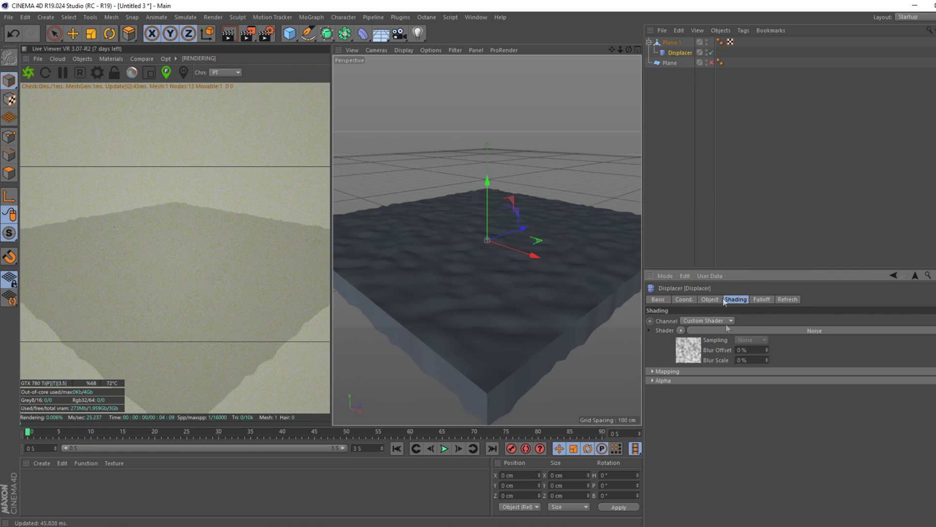
- Set the noise to Electric, brightness slightly negative, and Global Scale to 500%
left_click(687, 360)
left_click(722, 411)
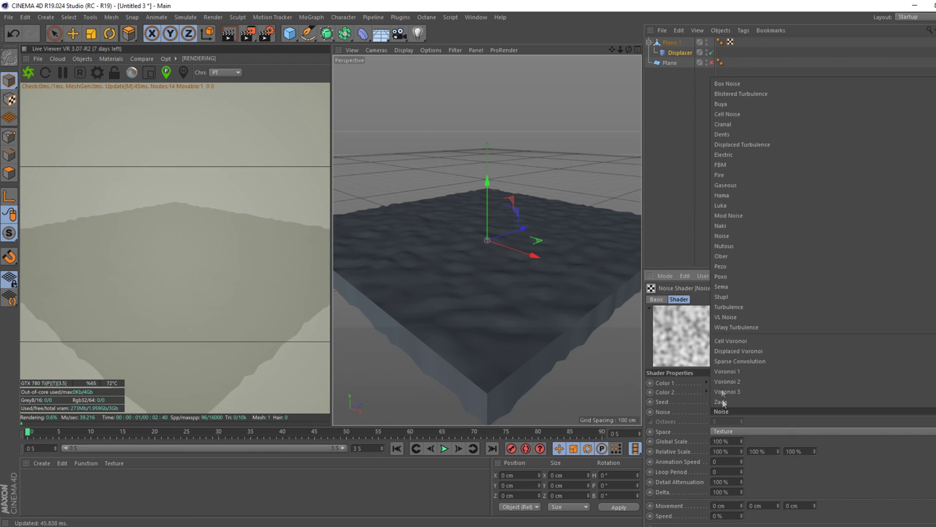
left_click(721, 161)
scroll(833, 476, "down", 3)
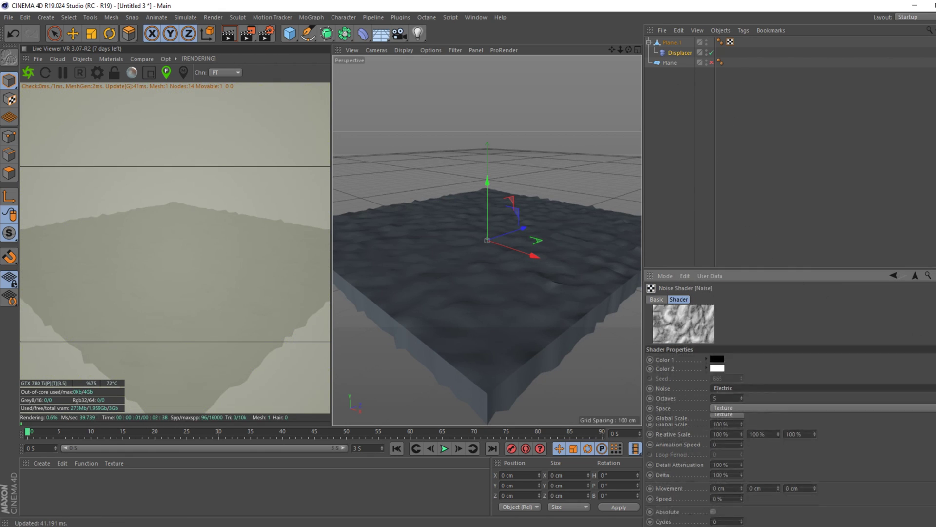
mouse_move(852, 485)
left_mouse_down()
mouse_move(843, 485)
mouse_move(864, 494)
left_mouse_up()
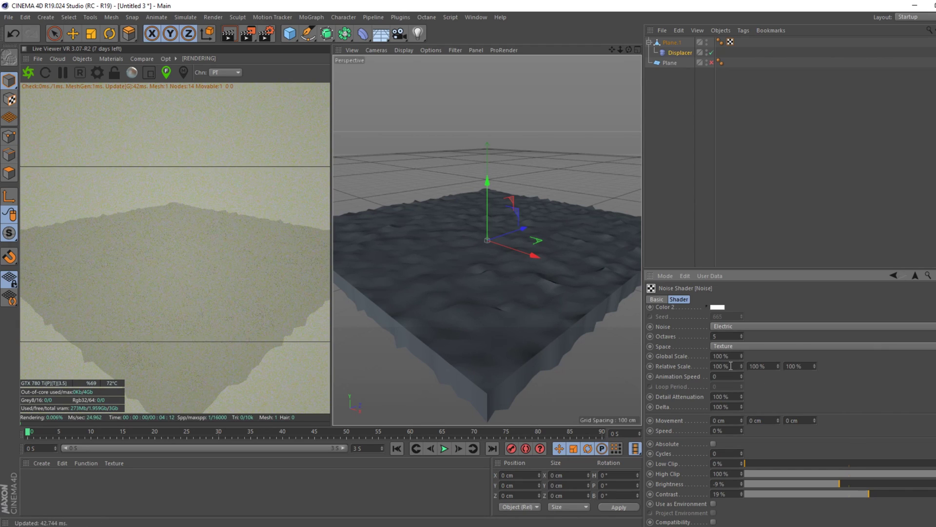
double_click(718, 356)
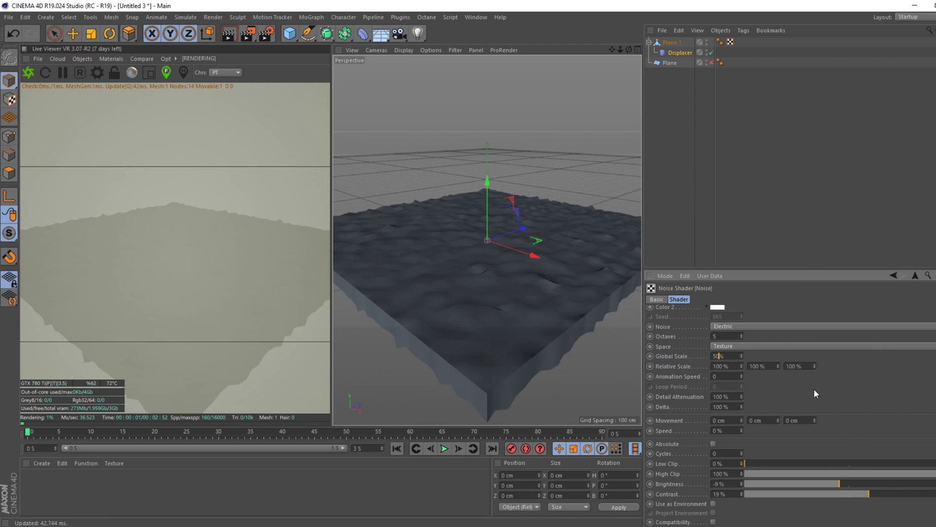
type("500")
key("Return")
- Set the Displacer's height to 30 cm
left_click(915, 275)
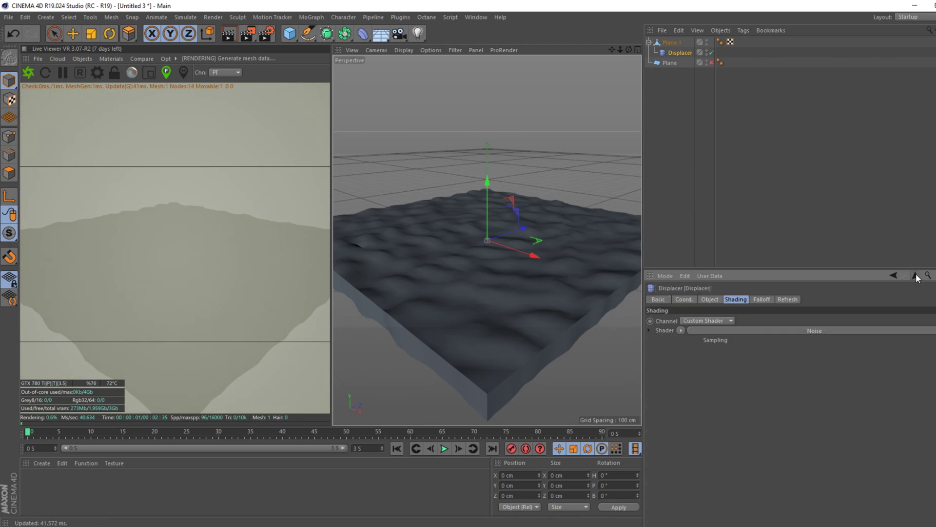
left_click(709, 299)
double_click(691, 343)
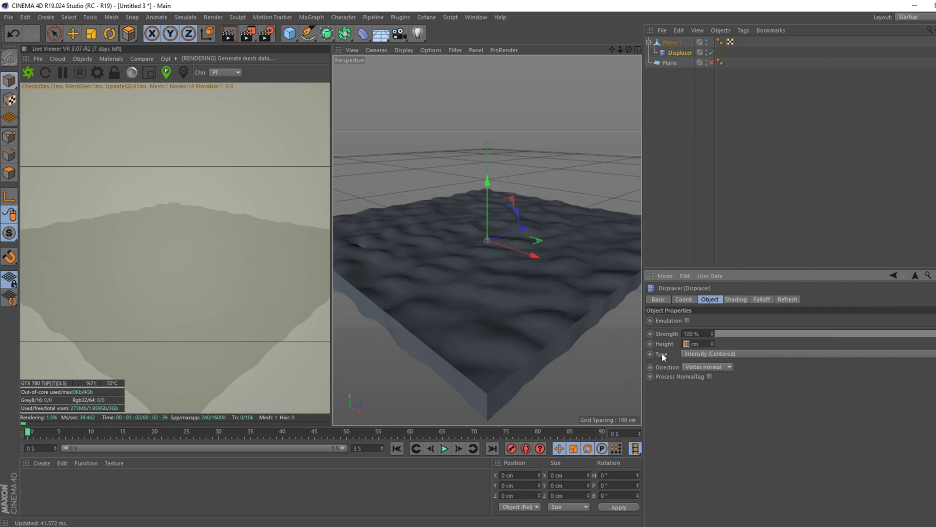
type("30")
key("Return")
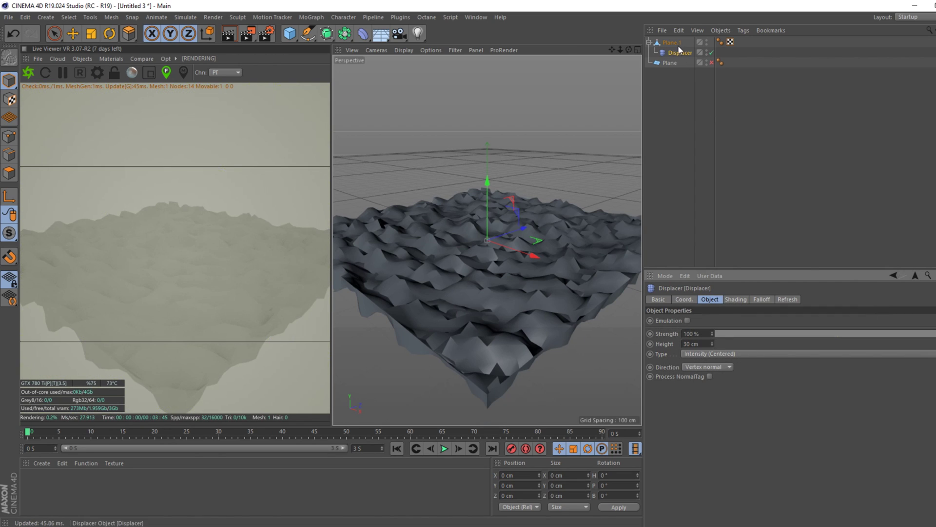
- Add a Subdivision Surface and parent Plane.1 under it
left_click(513, 207)
left_click_drag(327, 33, 346, 46)
left_click_drag(671, 52, 675, 44)
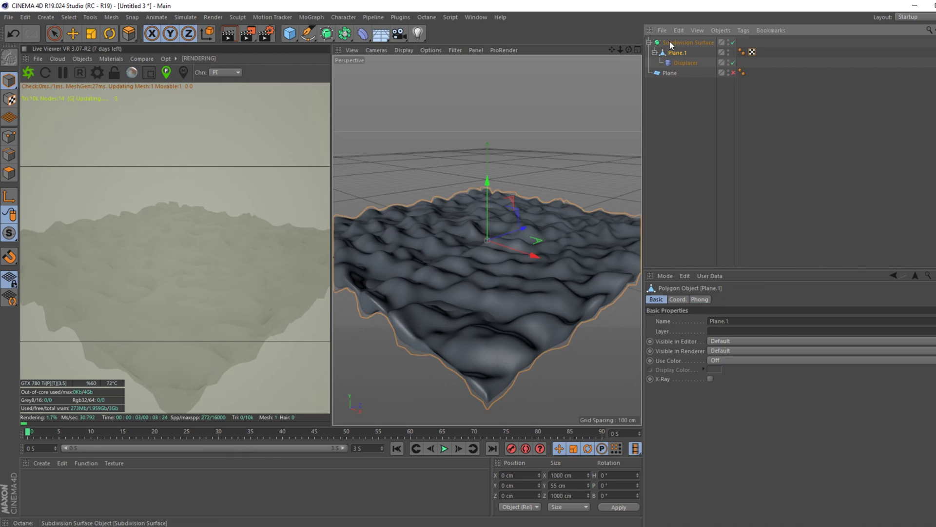
left_click(707, 121)
left_click(682, 56)
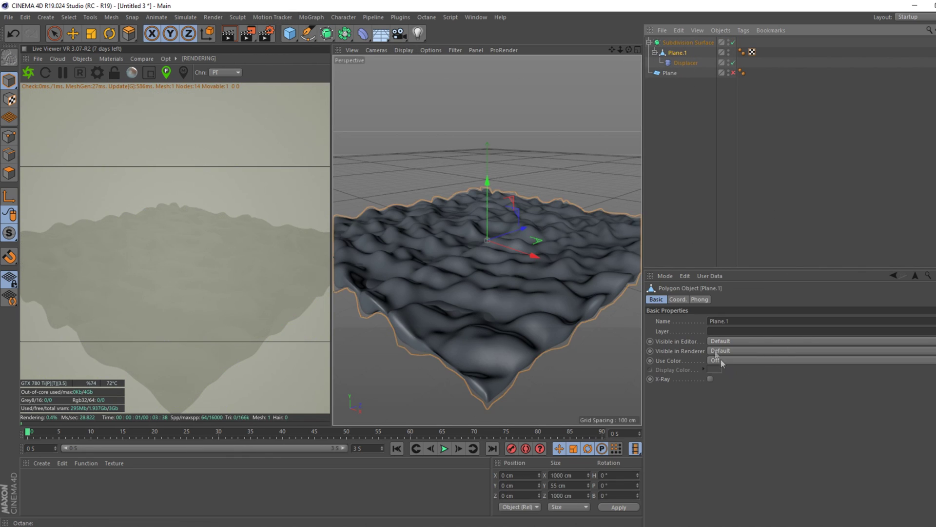
- Lower the Displacer's strength to 42%
left_click(685, 62)
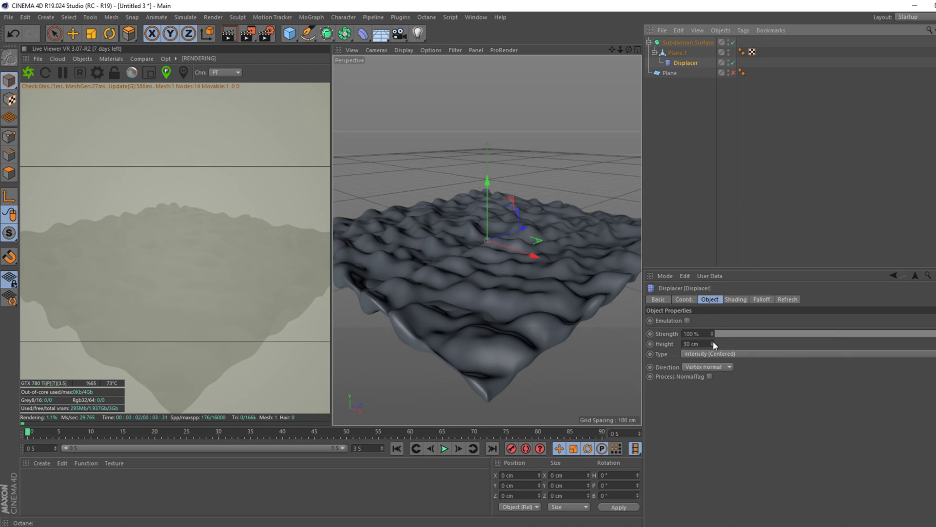
left_click_drag(836, 336, 882, 332)
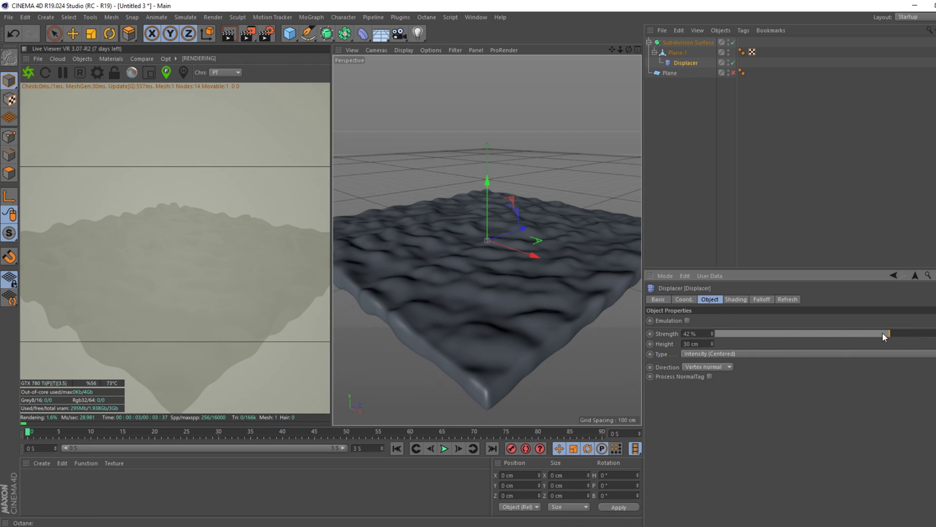
left_click(674, 152)
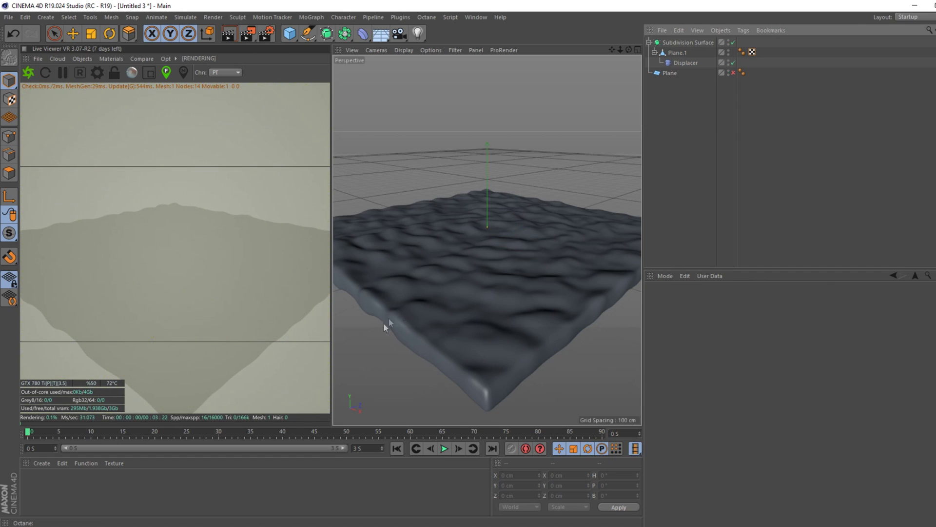
key("e")
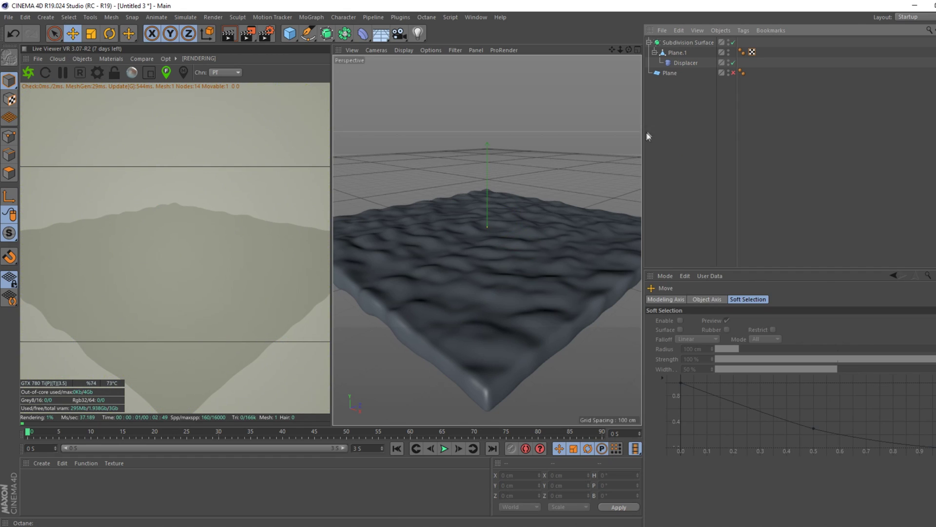
- Add an OctaneSky HDRI environment loading piazza_martin_lutero_8k.hdr, without copying it to the project
left_click(82, 59)
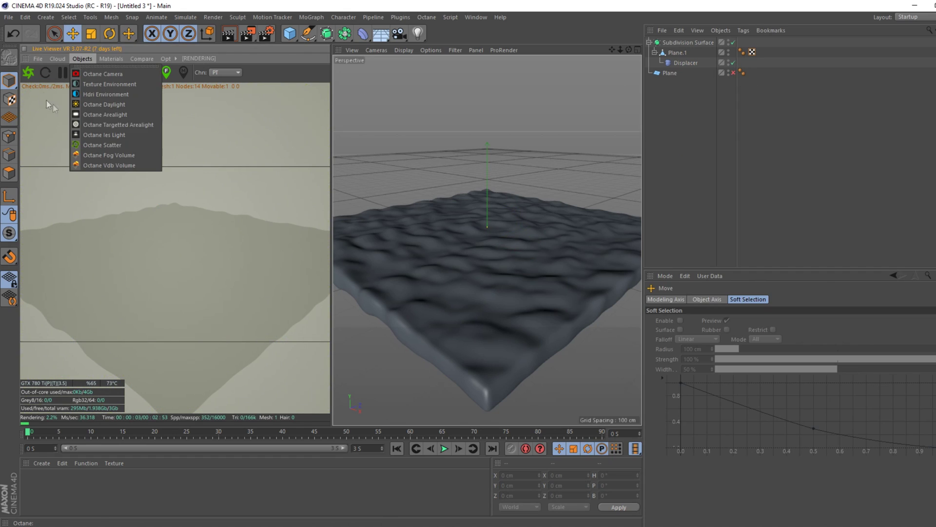
left_click(105, 94)
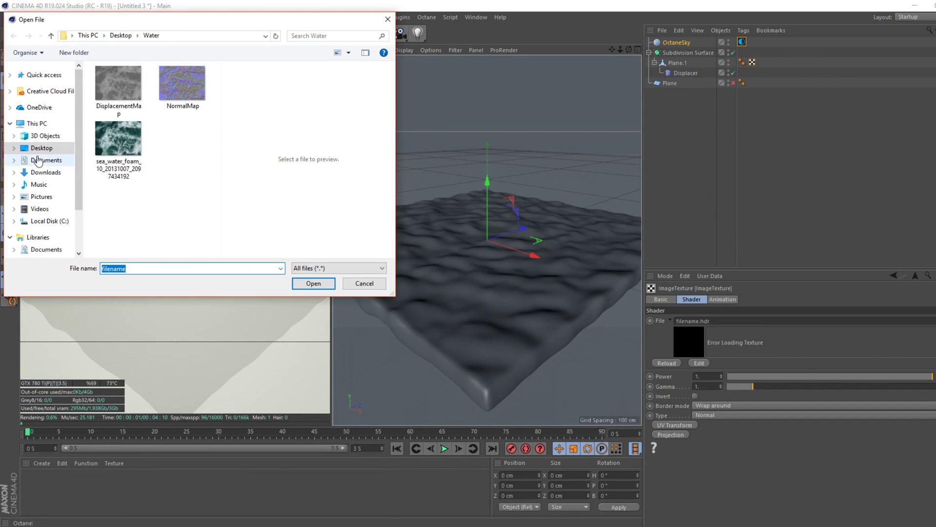
scroll(185, 173, "down", 10)
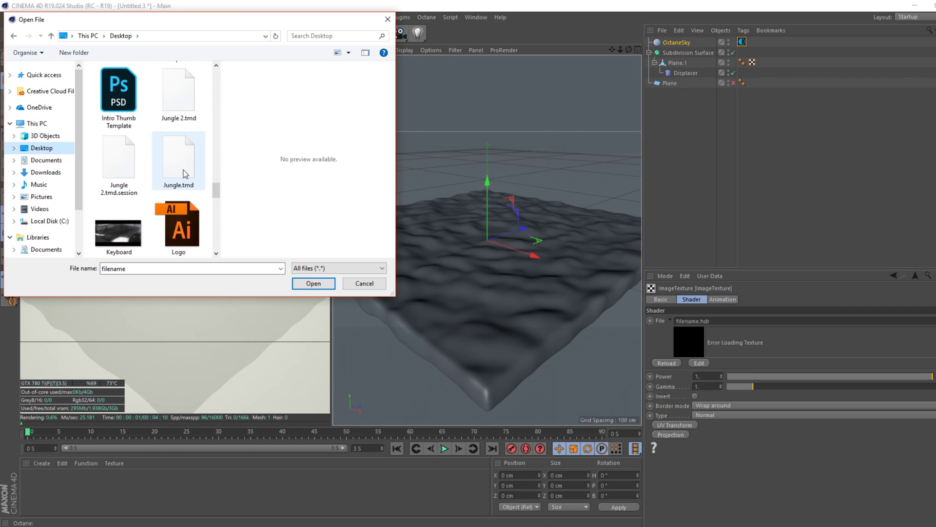
scroll(184, 173, "down", 5)
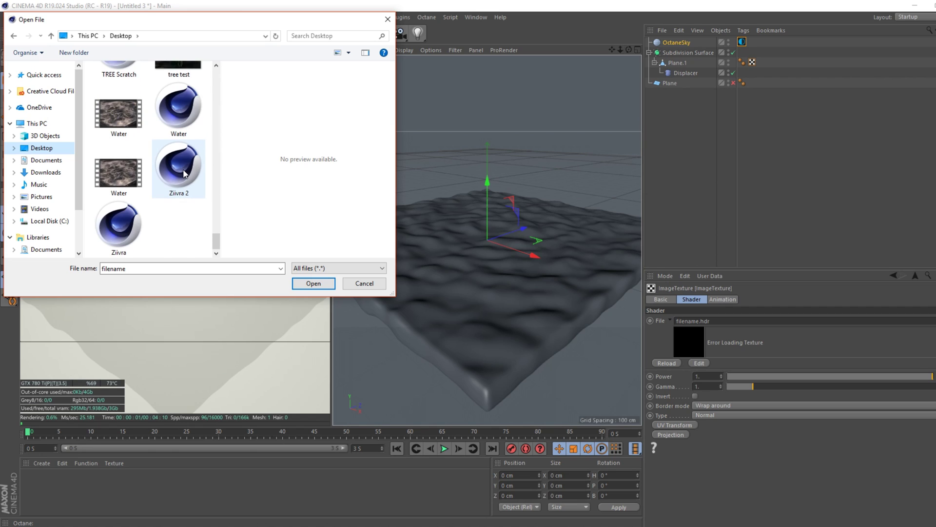
scroll(185, 173, "up", 10)
scroll(125, 102, "down", 4)
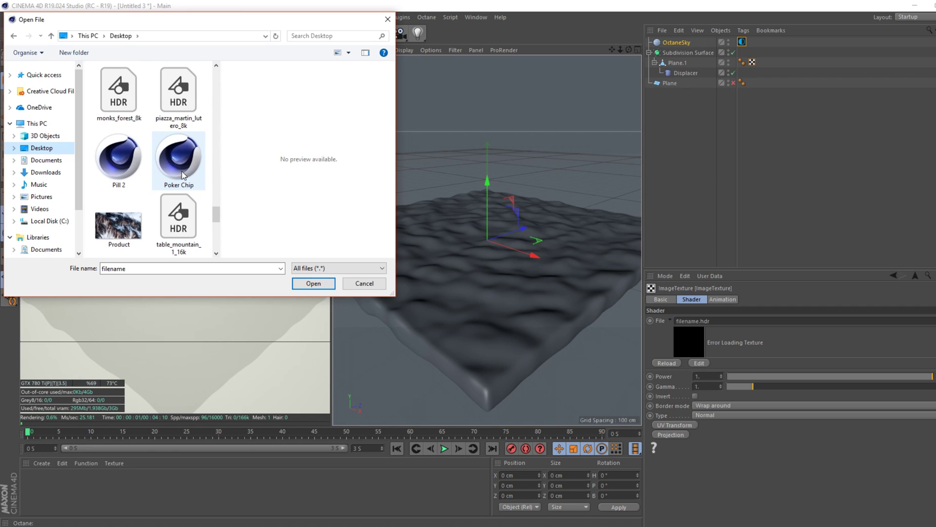
left_click(126, 103)
left_click(179, 90)
left_click(313, 283)
left_click(538, 303)
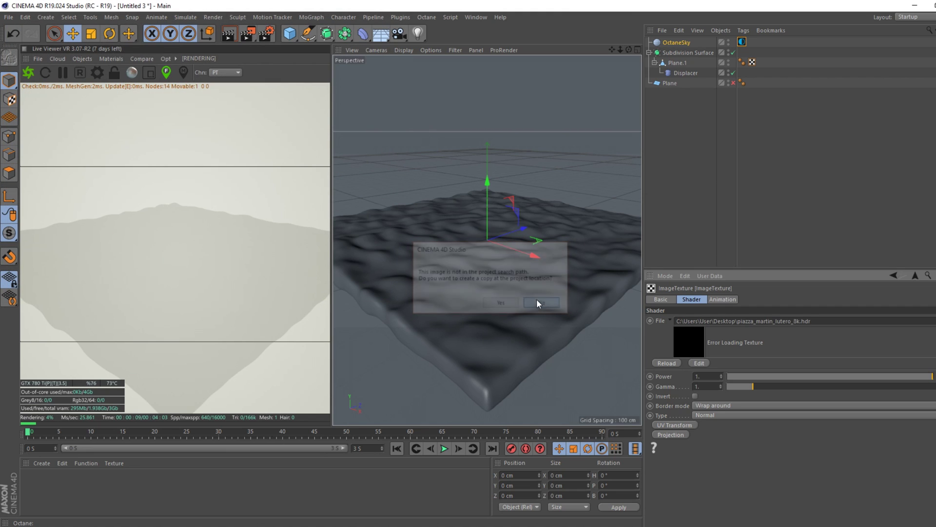
- Add an Octane Camera and an Octane Daylight with Mix sky texture enabled
left_click(82, 59)
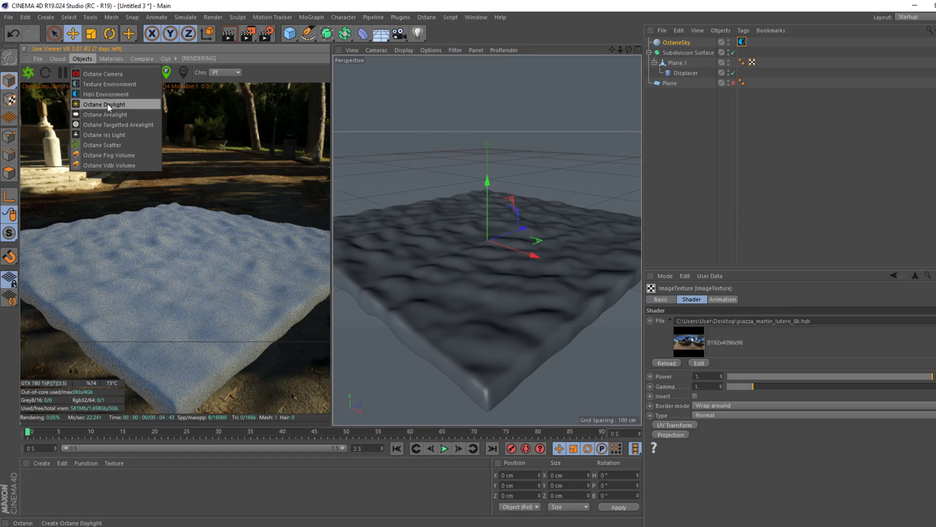
left_click(103, 74)
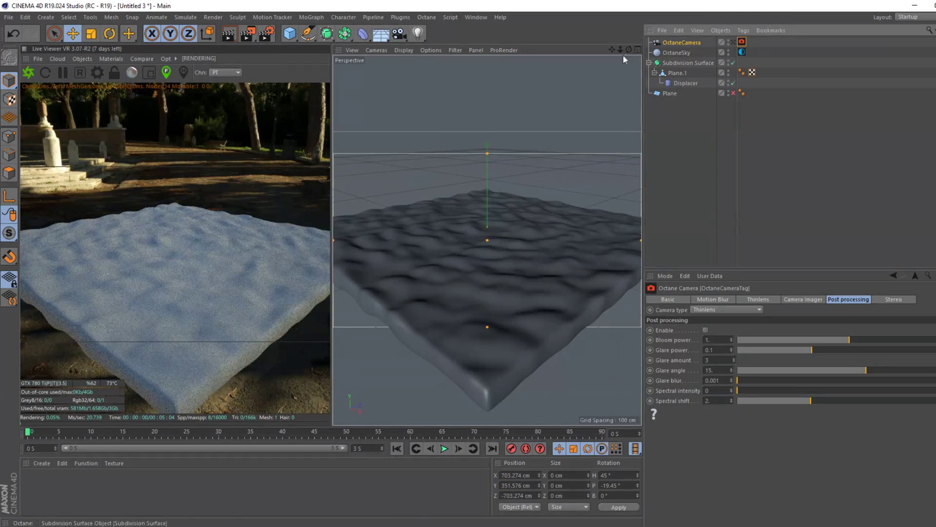
left_click_drag(629, 50, 716, 15)
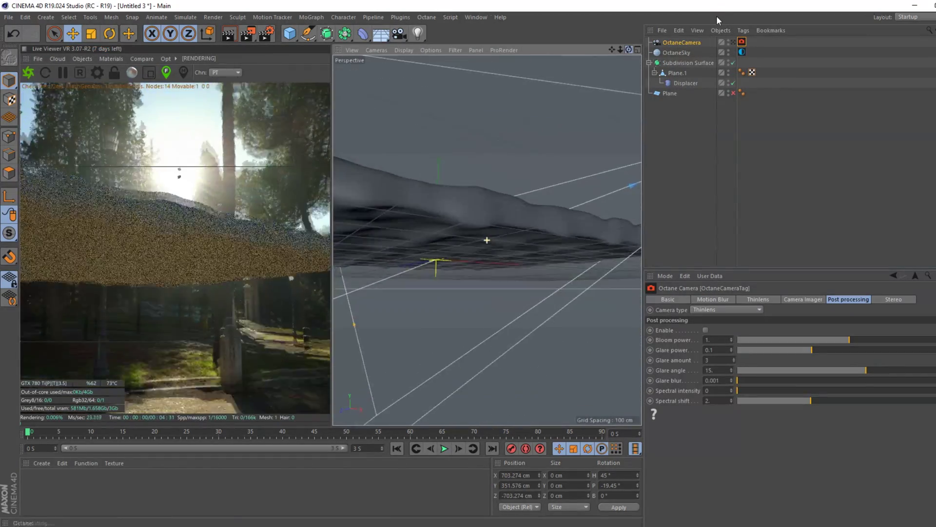
left_click(82, 58)
left_click(100, 68)
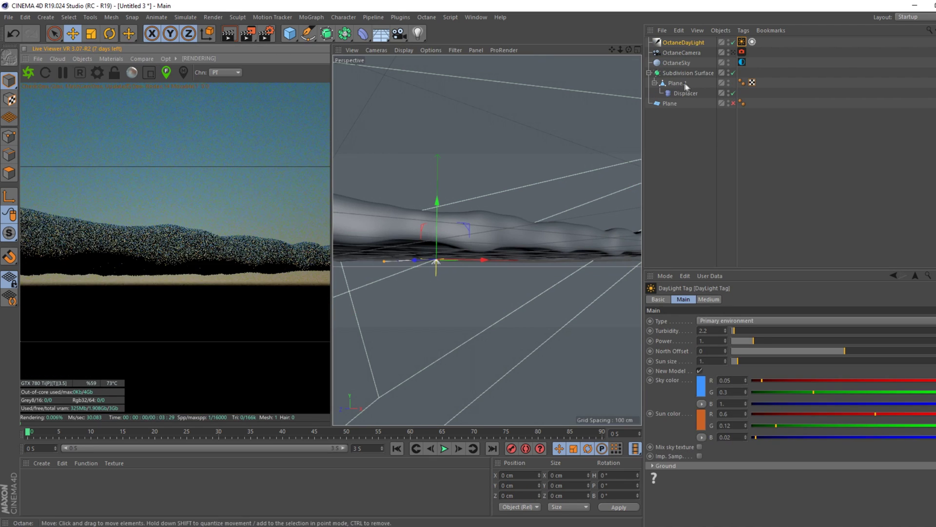
left_click(699, 447)
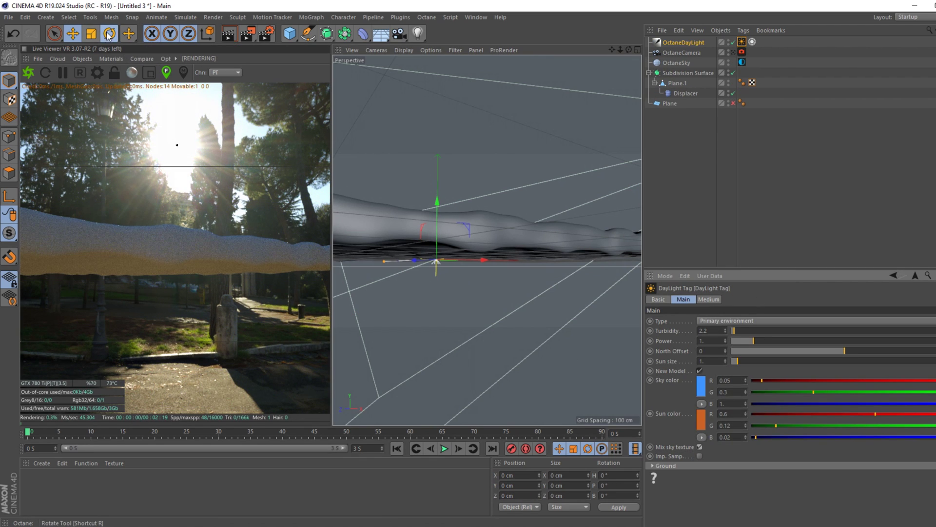
- Rotate the daylight to tilt the sun lower and raise its sun size to about 9.5
left_click(108, 36)
left_click_drag(440, 245, 525, 277)
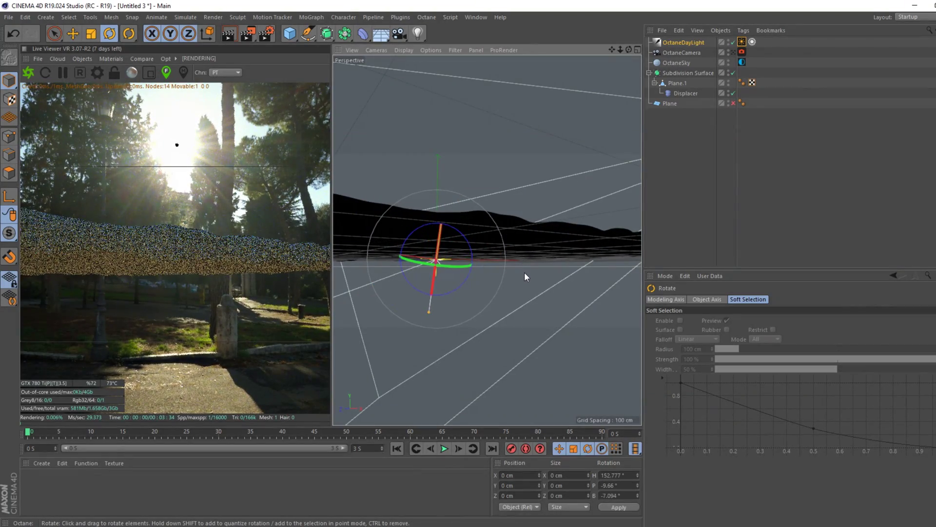
left_click_drag(448, 249, 437, 265)
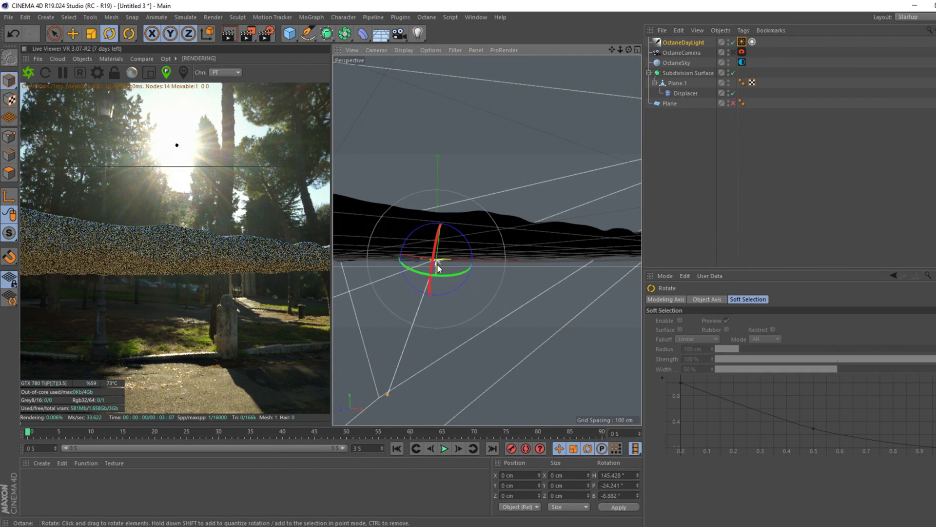
left_click(742, 42)
mouse_move(798, 362)
left_mouse_down()
mouse_move(851, 361)
mouse_move(805, 359)
left_mouse_up()
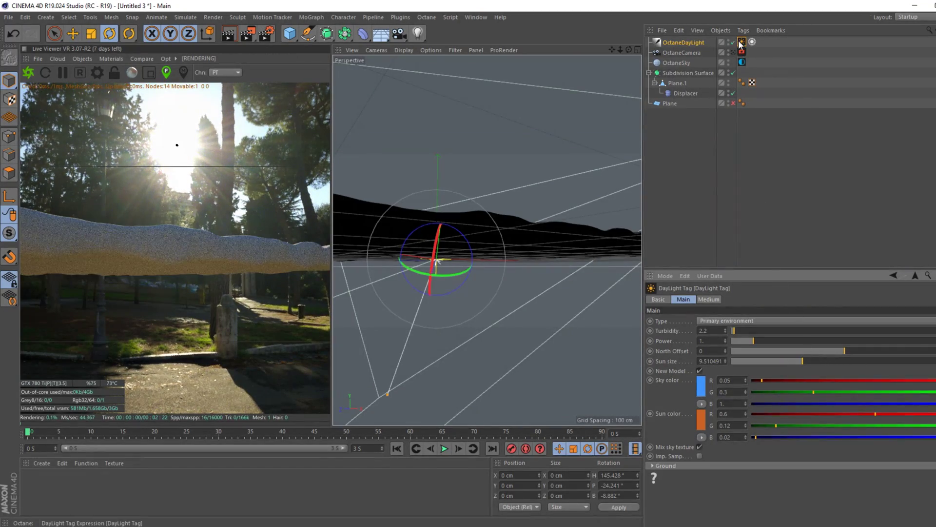
key("ctrl+shift+z")
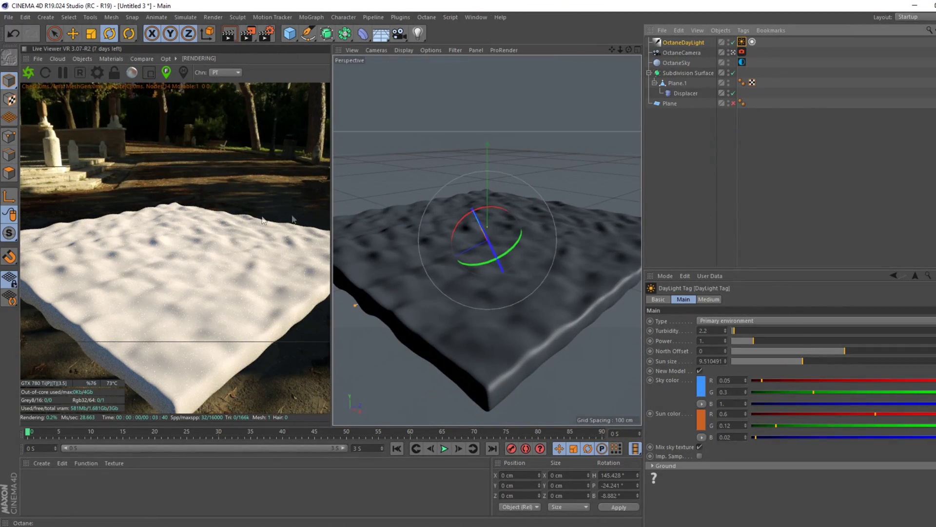
left_click(757, 87)
left_click(741, 53)
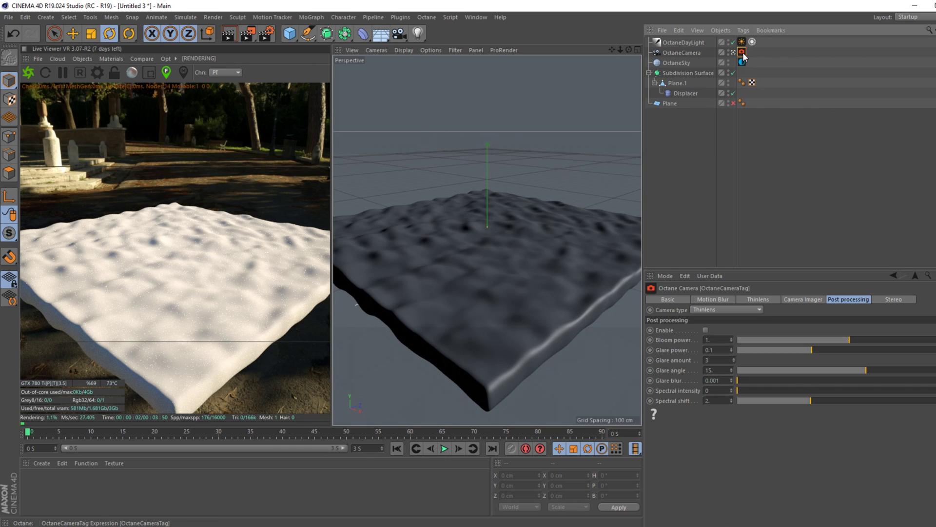
- Pan, orbit and zoom to frame the foamy slab from farther away and lower
left_click(672, 121)
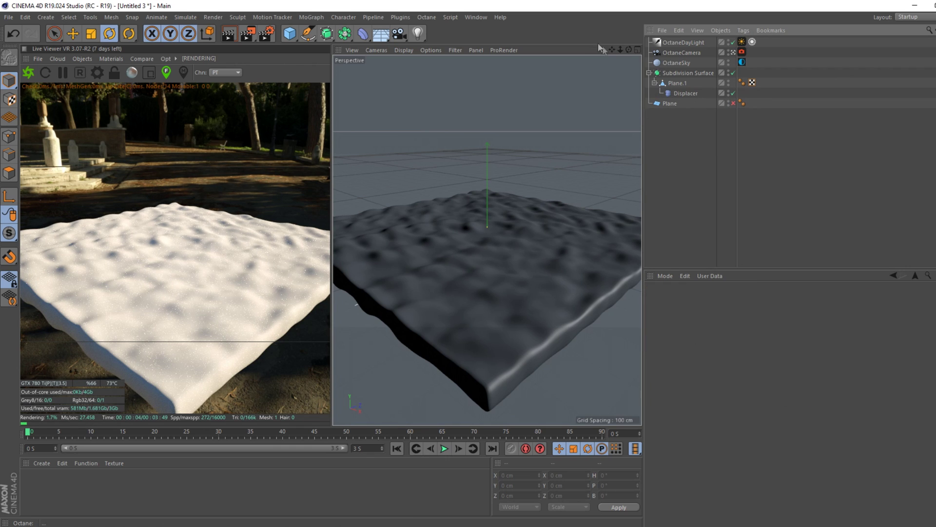
left_click_drag(613, 49, 630, 41)
left_click_drag(499, 217, 499, 237, "alt")
scroll(498, 237, "down", 5)
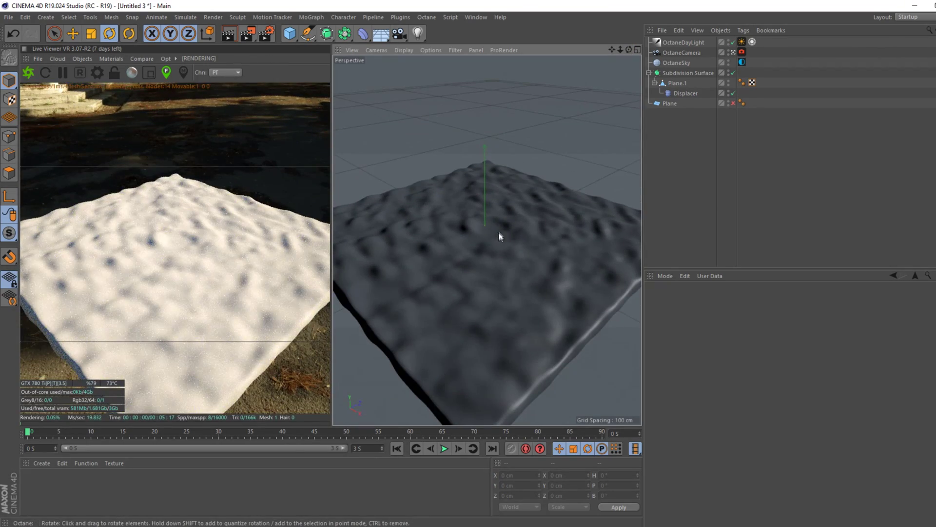
scroll(498, 237, "up", 5)
scroll(498, 241, "down", 5)
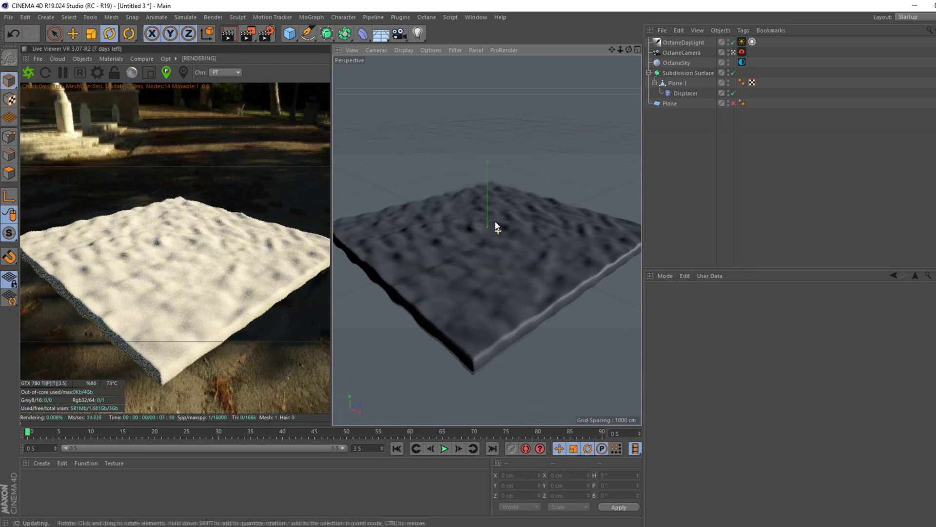
left_click_drag(496, 222, 497, 228, "alt")
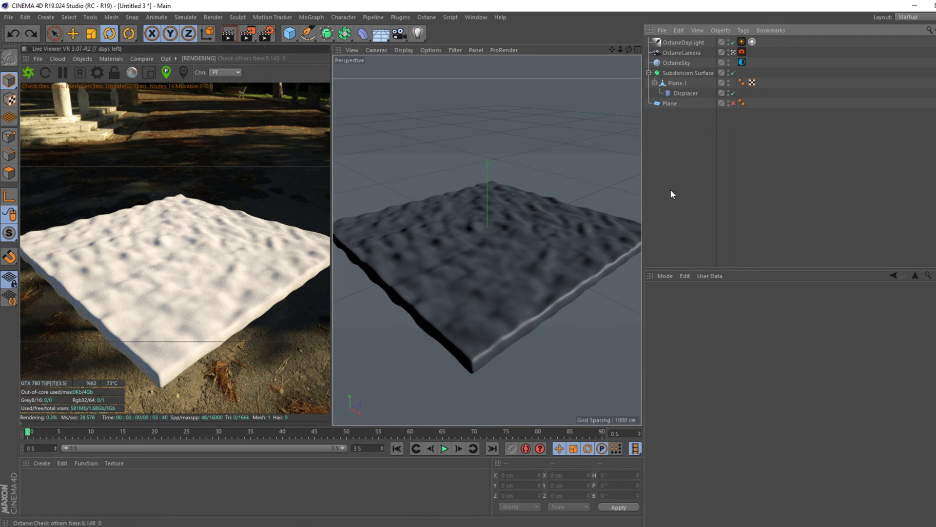
key("ctrl+z")
- Create an Octane material named Specular of Specular type and apply it to Plane.1
left_click(41, 463)
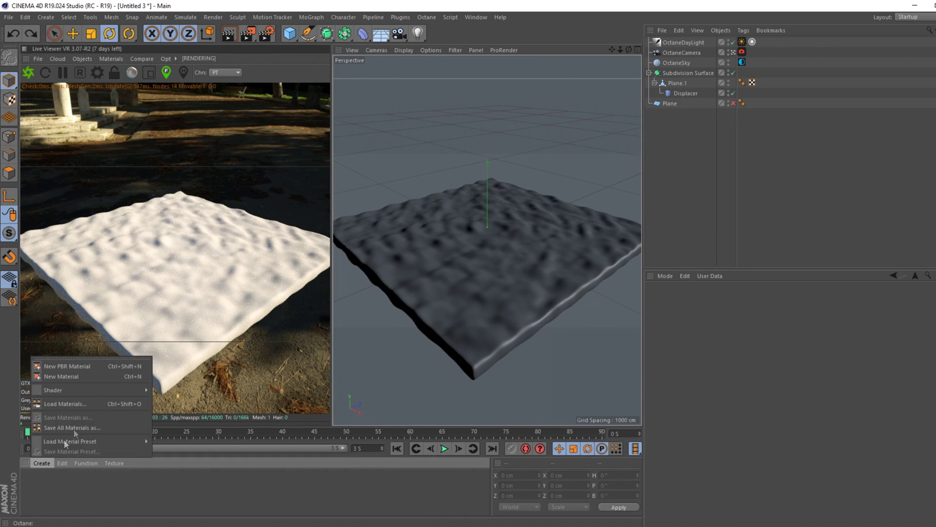
mouse_move(76, 389)
mouse_move(156, 370)
left_click(256, 368)
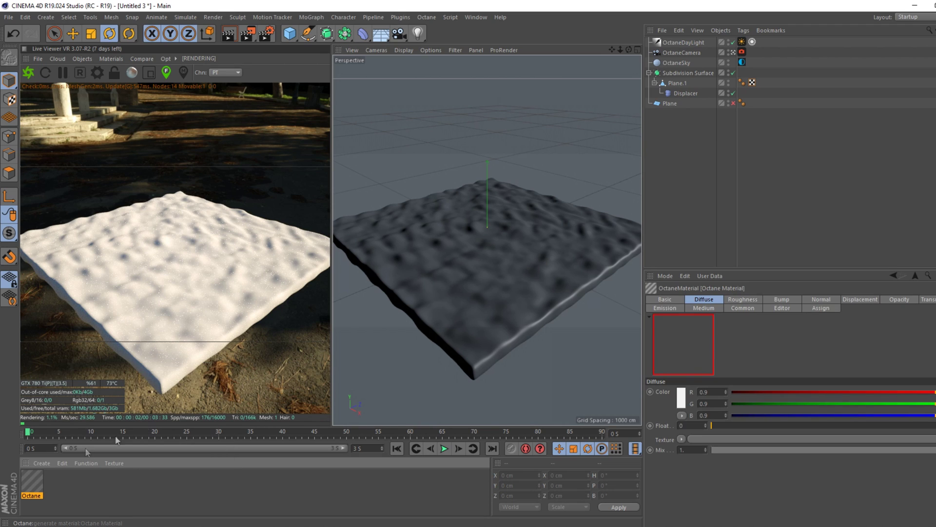
double_click(33, 482)
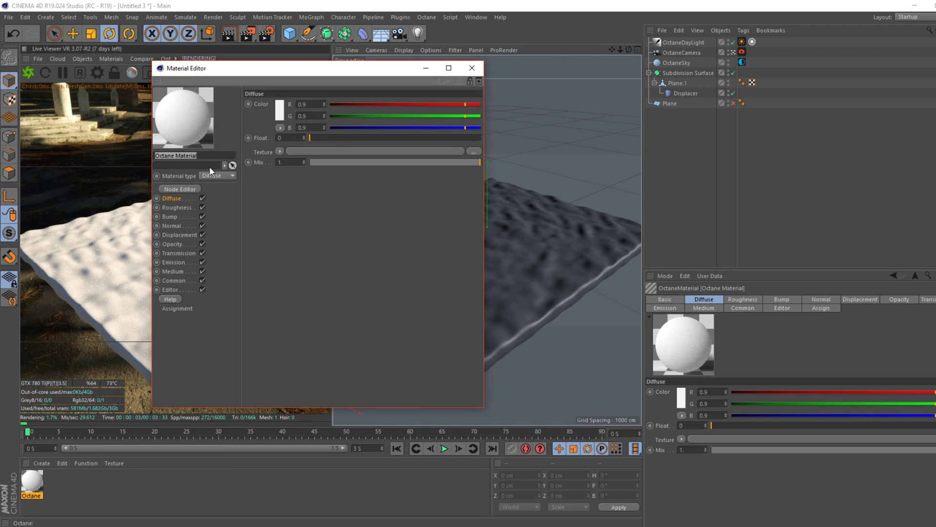
type("Specular")
left_click(209, 206)
left_click_drag(32, 481, 682, 84)
left_click_drag(350, 74, 543, 74)
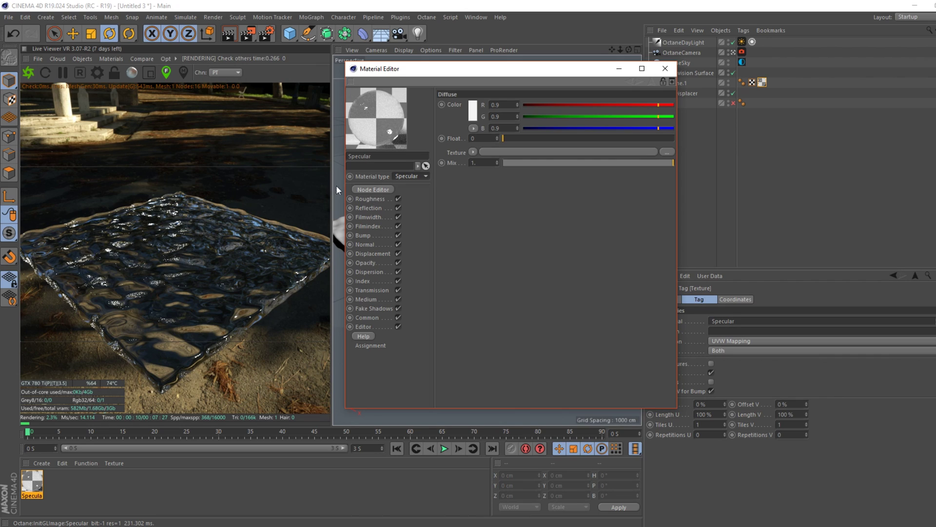
- Give the Specular material an absorption medium and lower its density to about 0.81
left_click(227, 78)
key("Escape")
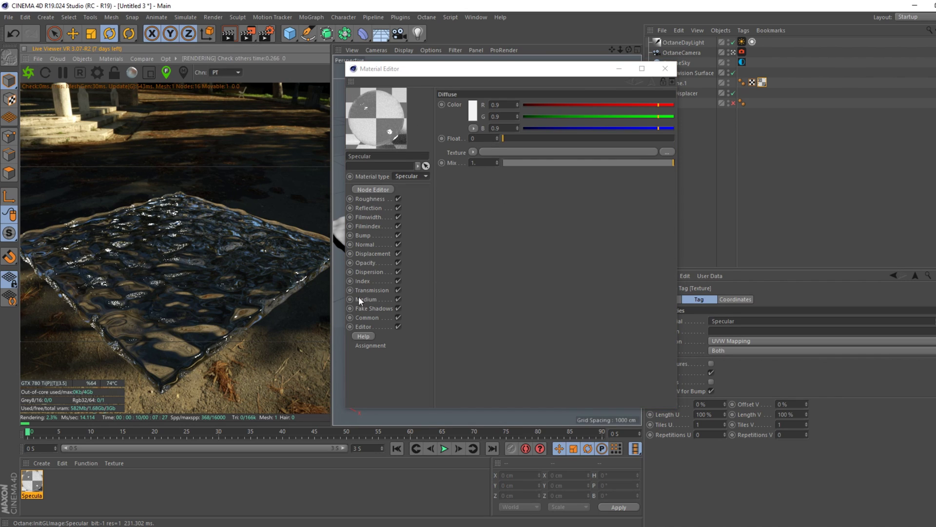
left_click(362, 281)
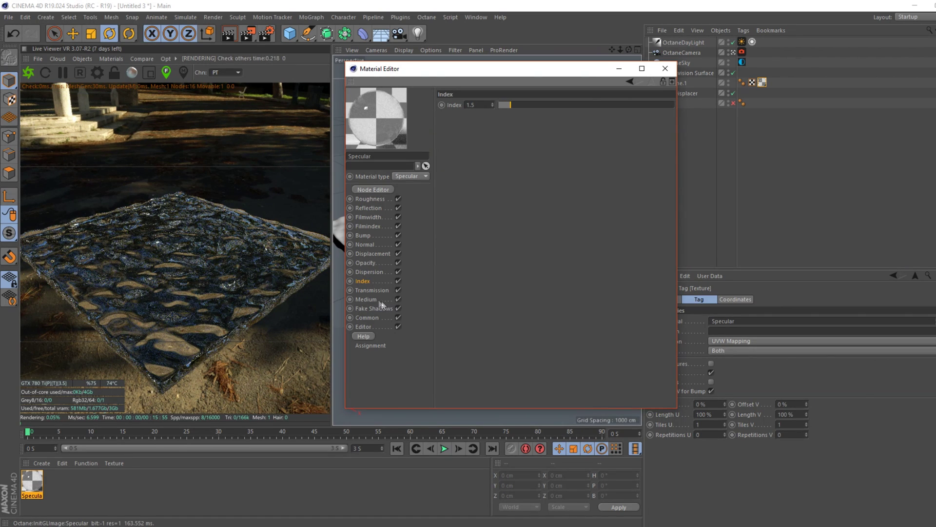
left_click(367, 299)
left_click(498, 105)
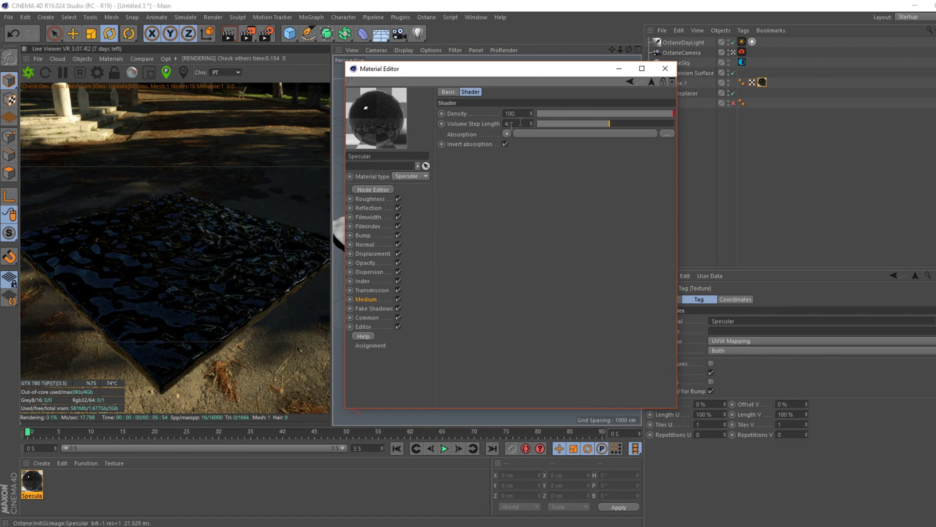
left_click_drag(639, 113, 647, 113)
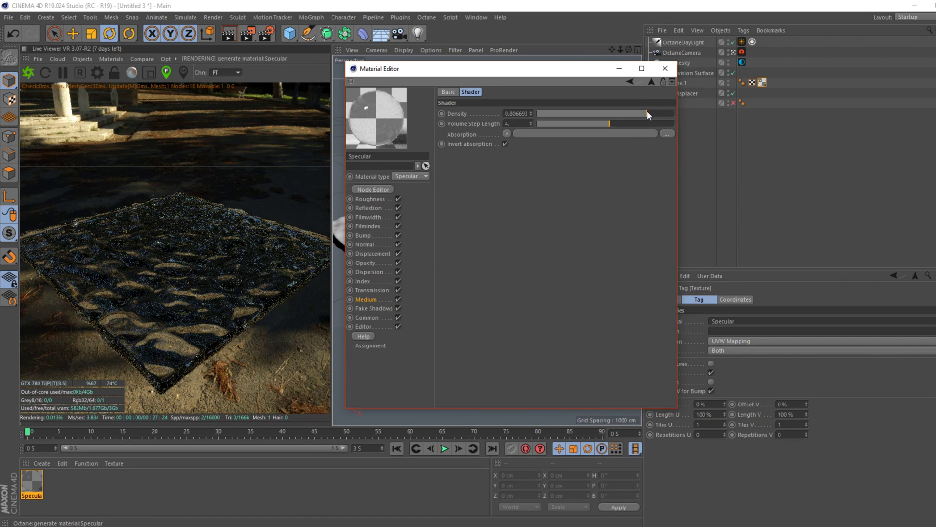
left_click(372, 290)
- Tint the Specular material's transmission colour a darker, saturated blue
left_click(473, 112)
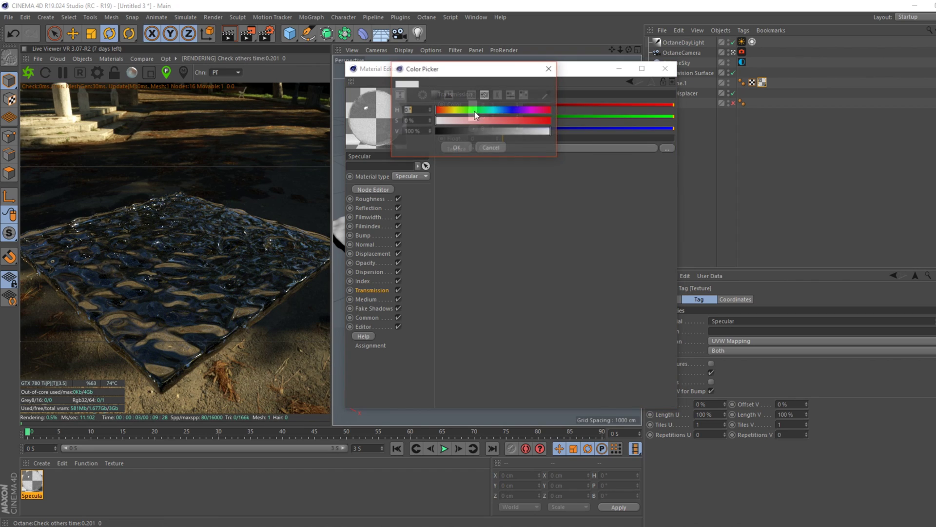
left_click(508, 121)
left_click(501, 131)
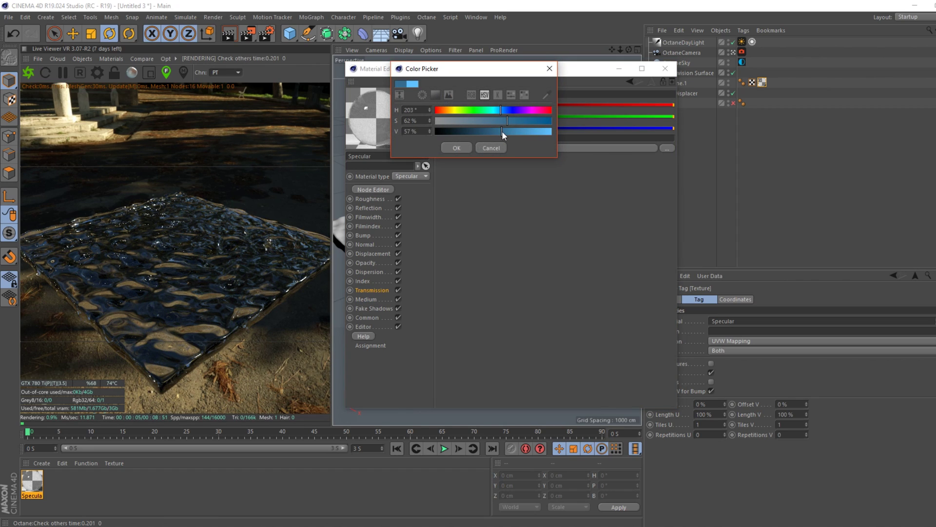
left_click(457, 148)
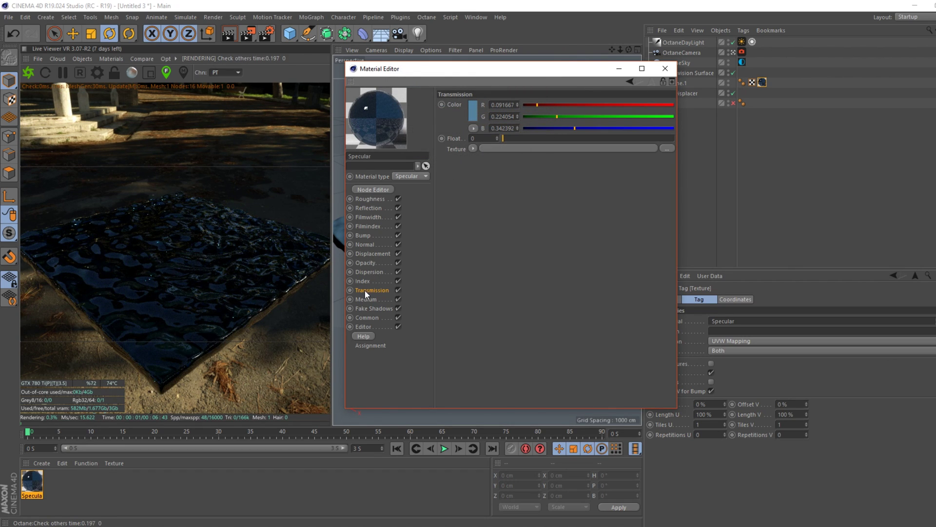
left_click(472, 110)
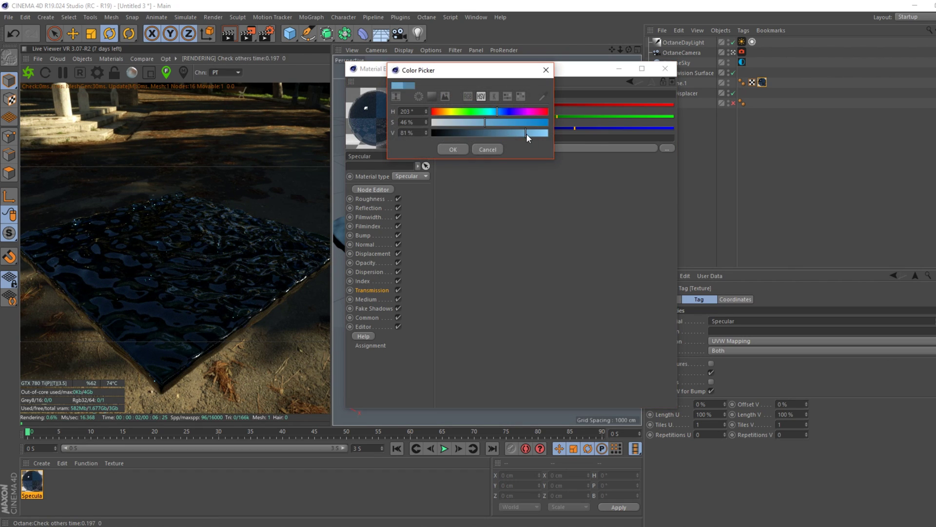
left_click(447, 147)
- Refine the transmission colour to 32% saturation and hue 191°, slightly darker
left_click(473, 107)
left_click(471, 122)
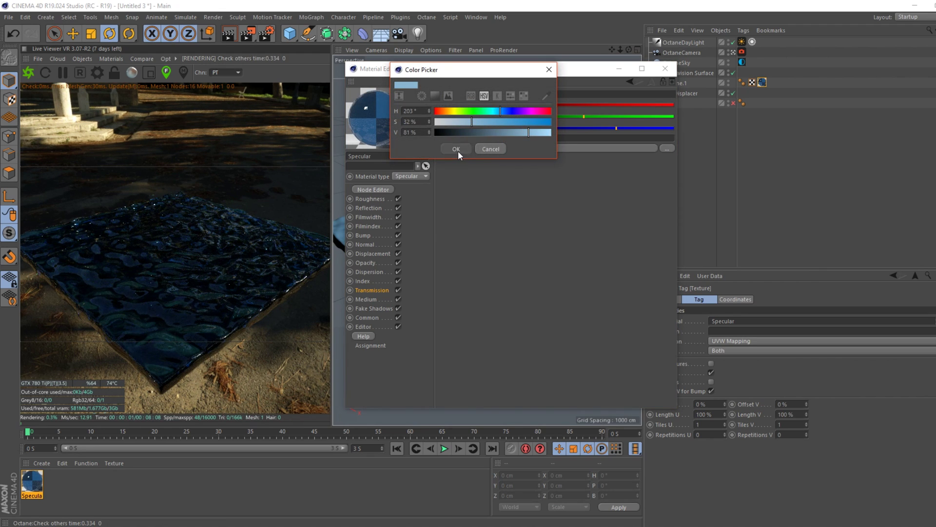
left_click(456, 149)
left_click(477, 113)
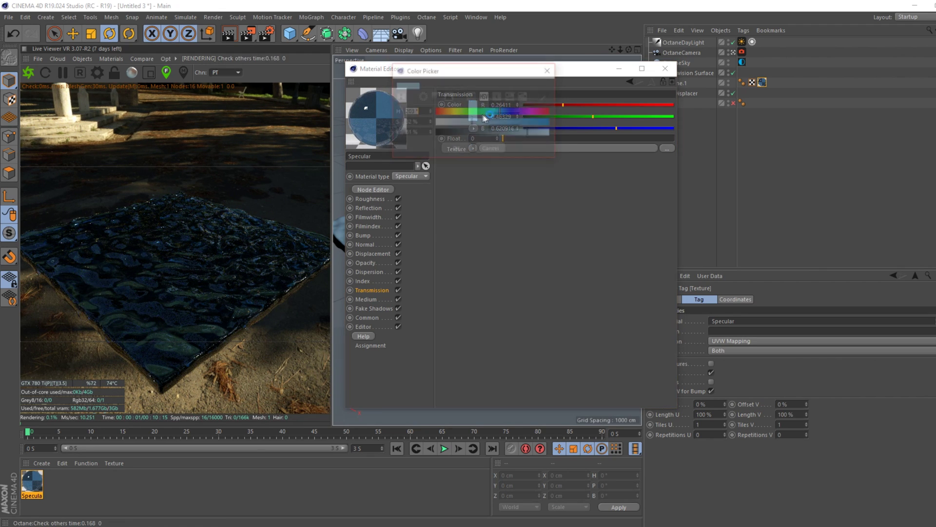
left_click(498, 112)
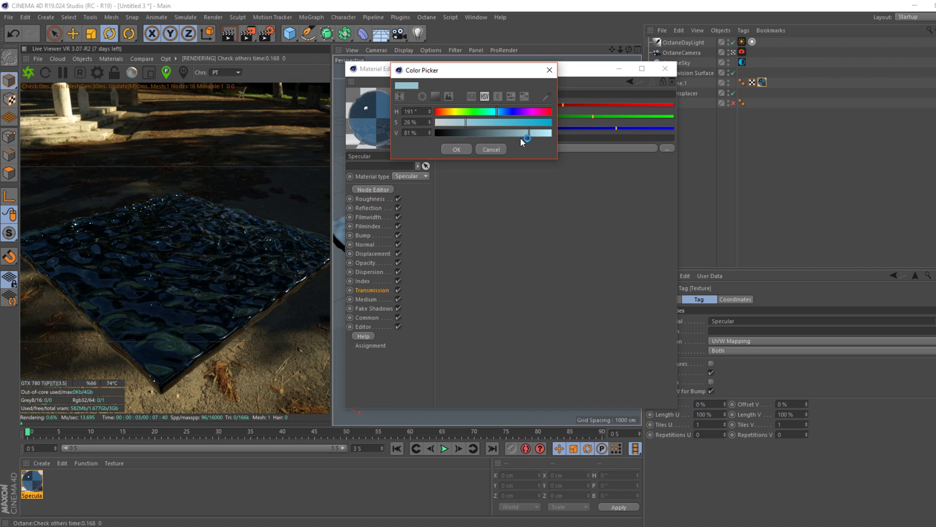
left_click(507, 134)
left_click(457, 150)
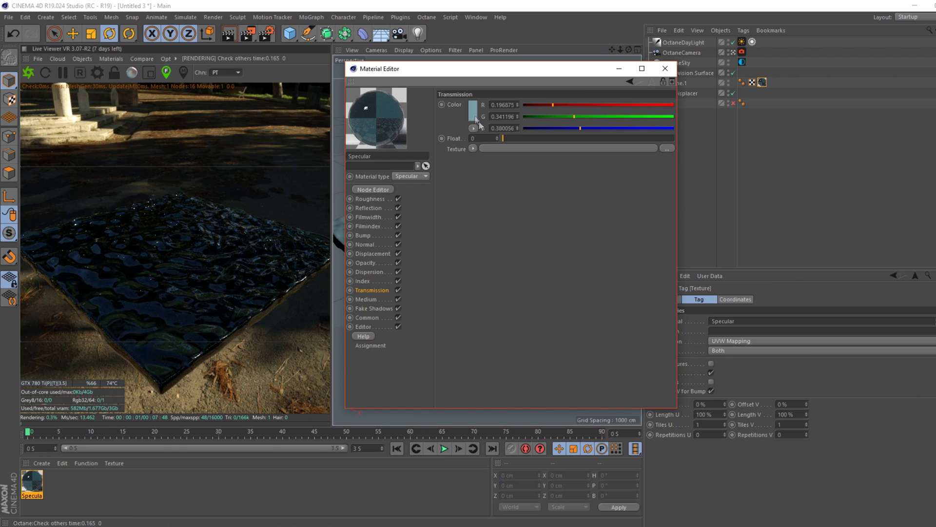
- Lower medium density to about 0.66 and brighten transmission to pale blue-teal (R 0.33, G 0.57, B 0.64)
left_click(367, 299)
left_click(481, 134)
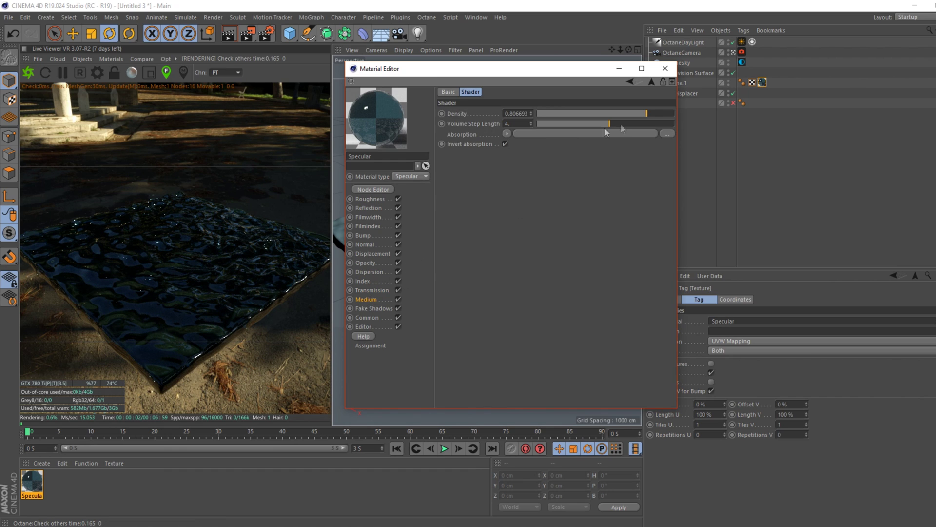
left_click(628, 112)
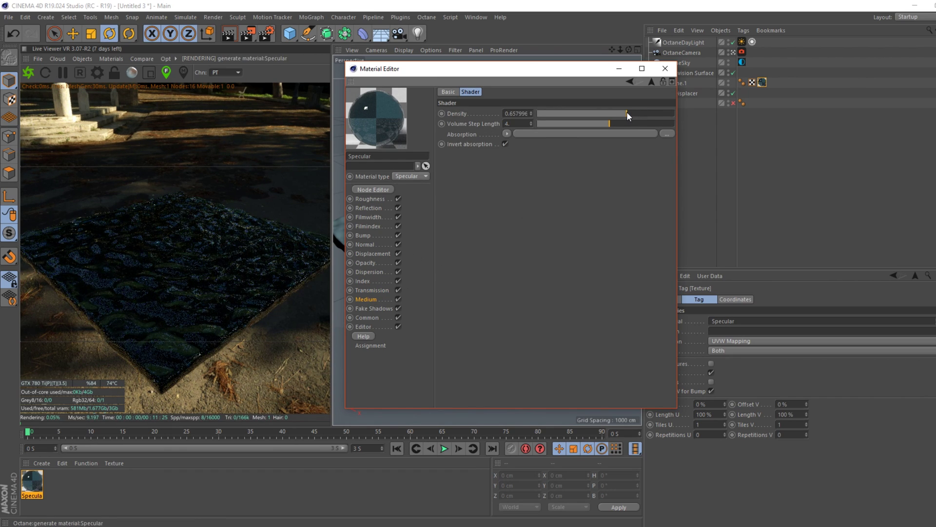
left_click(365, 290)
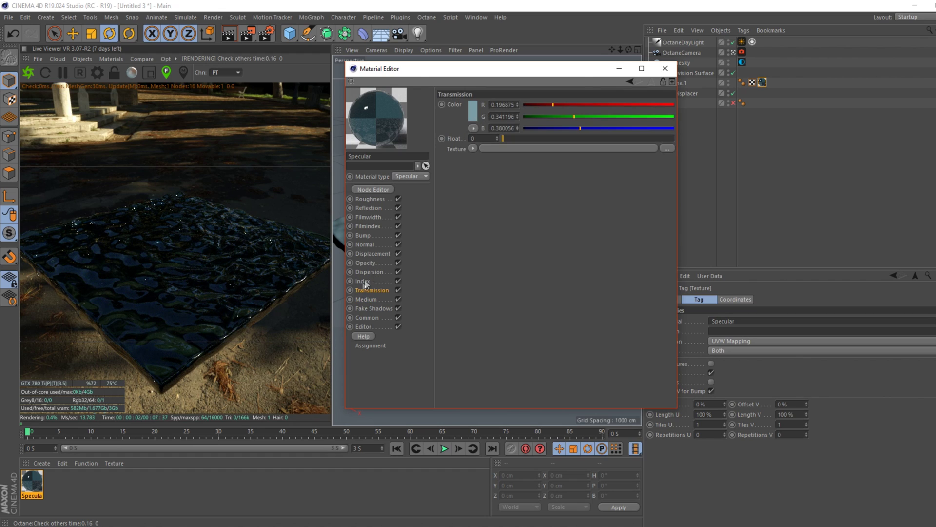
left_click(473, 110)
left_click(541, 139)
left_click(462, 146)
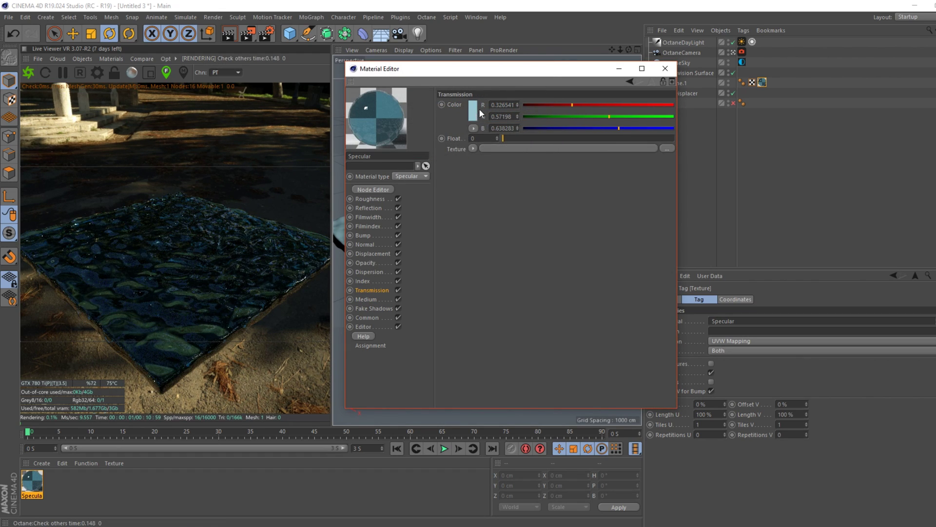
- Create a new Octane Mix Material
left_click(665, 68)
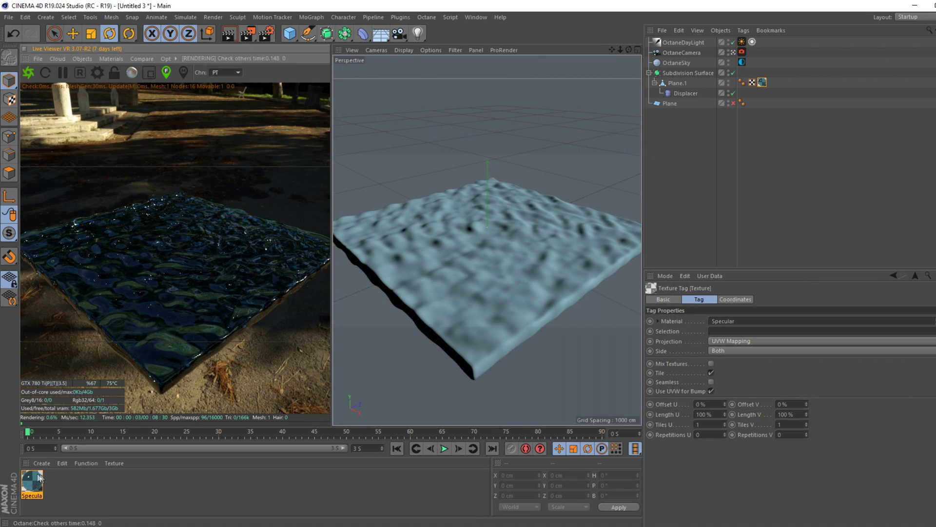
left_click(39, 463)
mouse_move(65, 392)
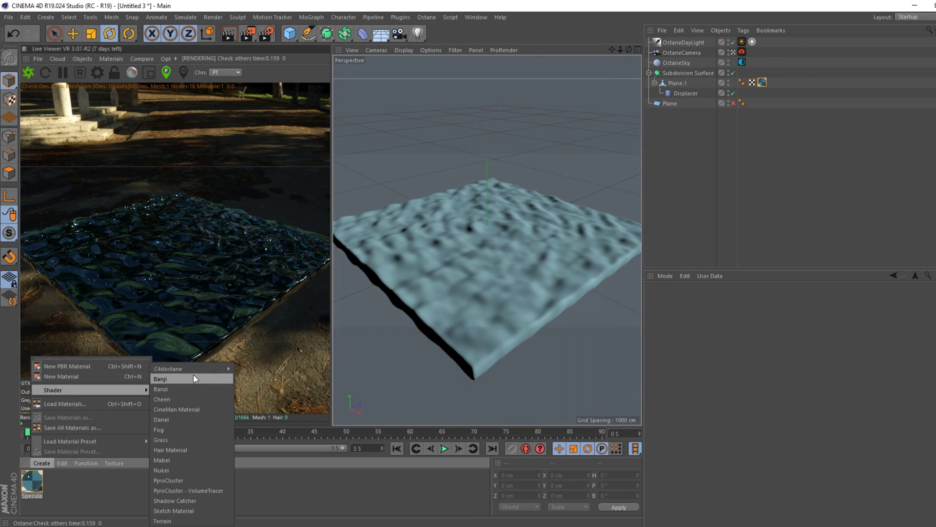
mouse_move(214, 369)
left_click(267, 379)
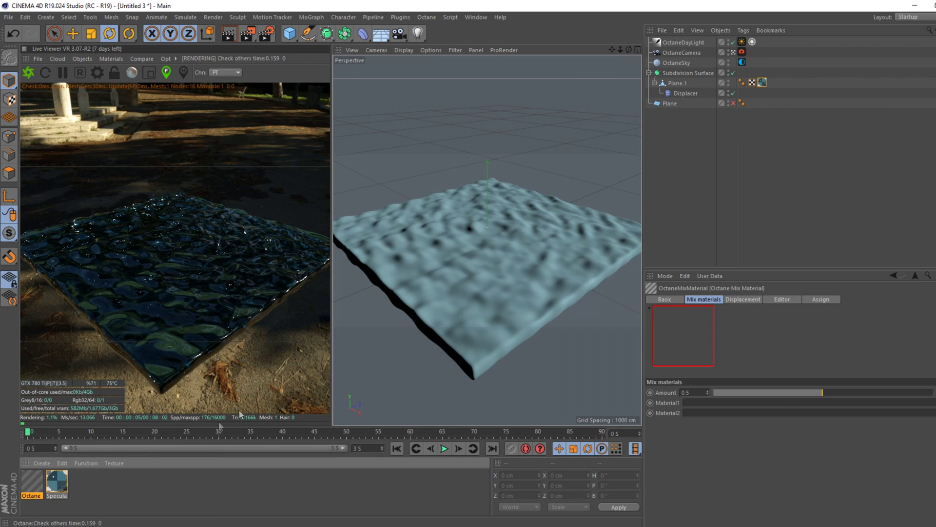
- Rename the mix material to 'Water' and view it in the Octane Node Editor
double_click(31, 481)
type("Mi")
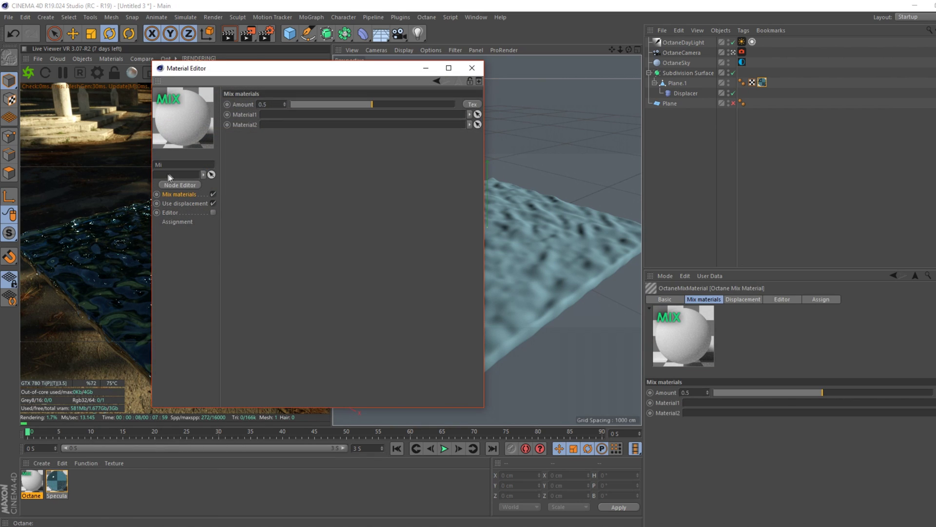
key("Return")
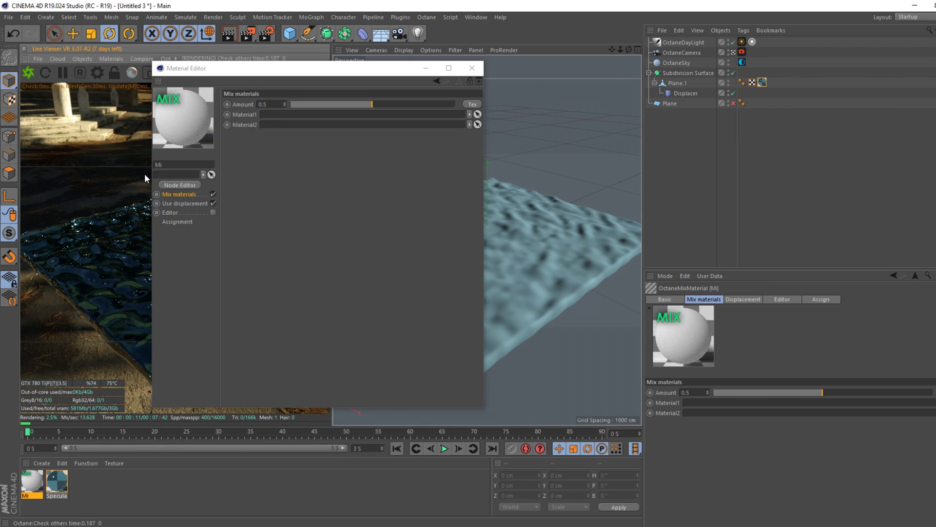
left_click(159, 165)
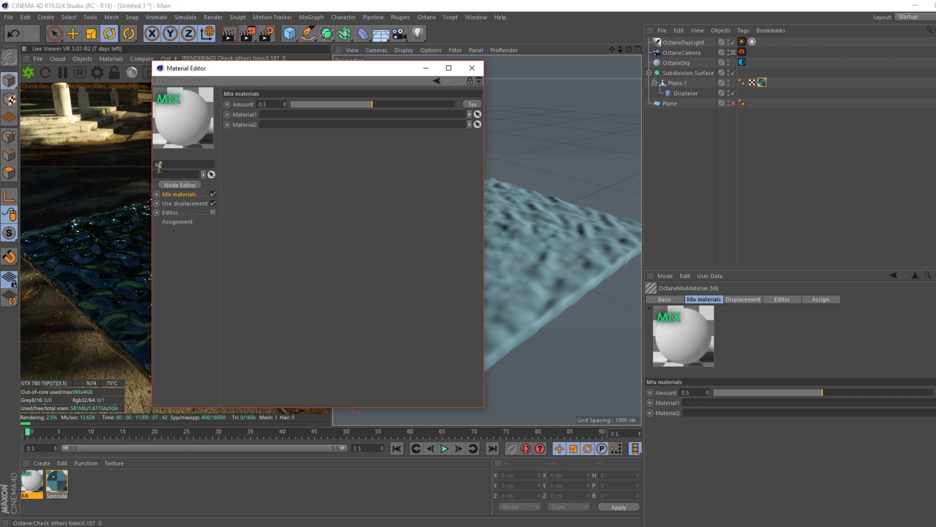
type("Water")
key("Return")
left_click(180, 184)
- Add the Specular material as a node wired into the Water mix's Material2 input
left_click(294, 78)
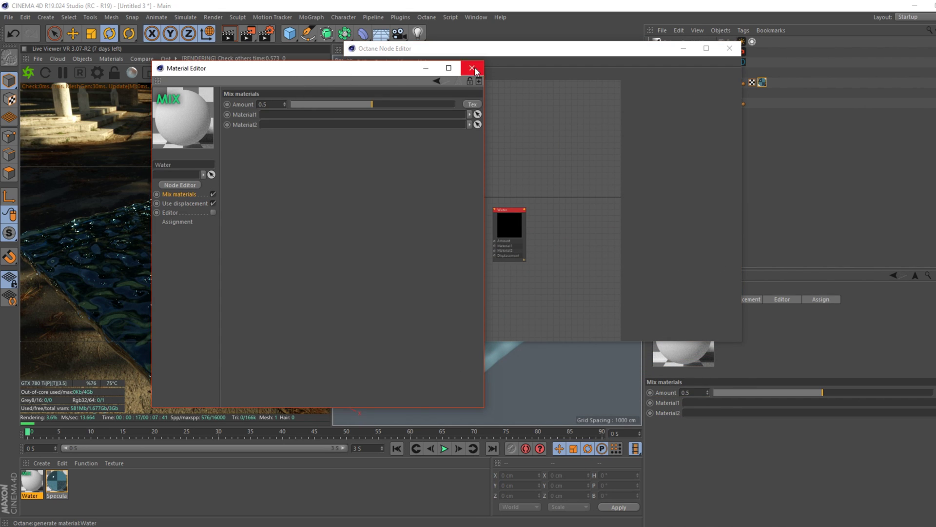
left_click(474, 69)
left_click_drag(512, 235, 552, 188)
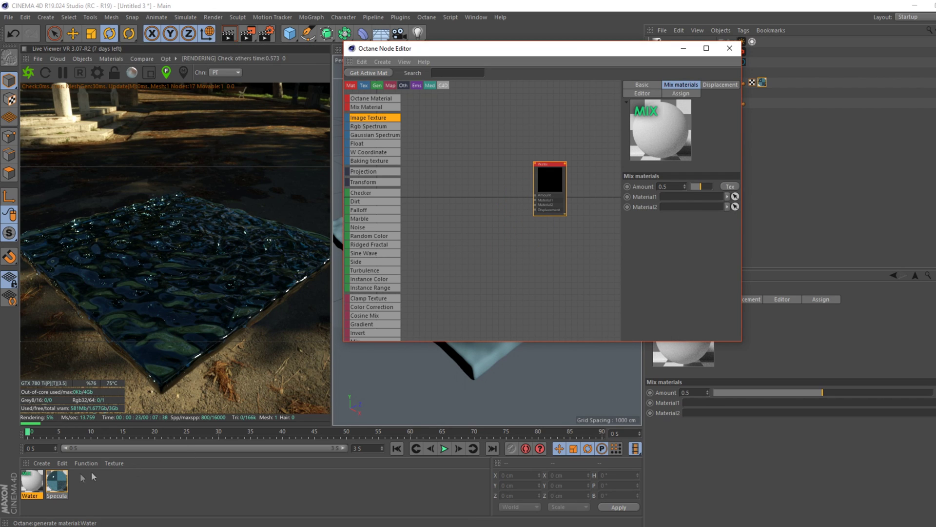
left_click_drag(64, 482, 434, 259)
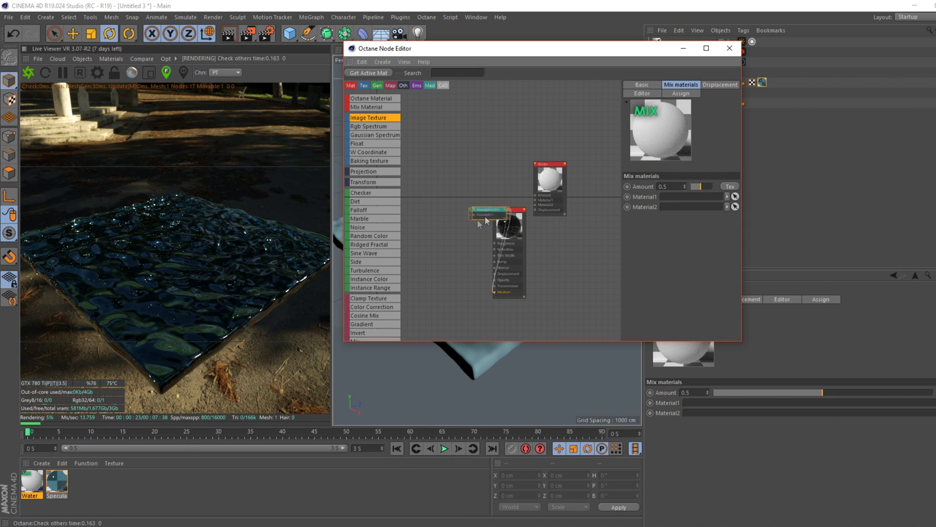
left_click_drag(488, 210, 537, 205)
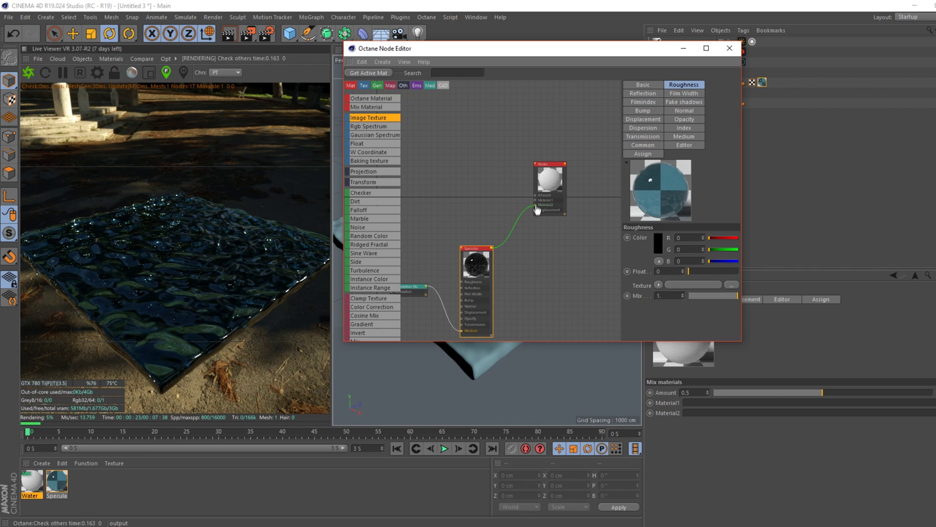
- Apply the Water material to the slab and nudge the Water node
left_click(32, 491)
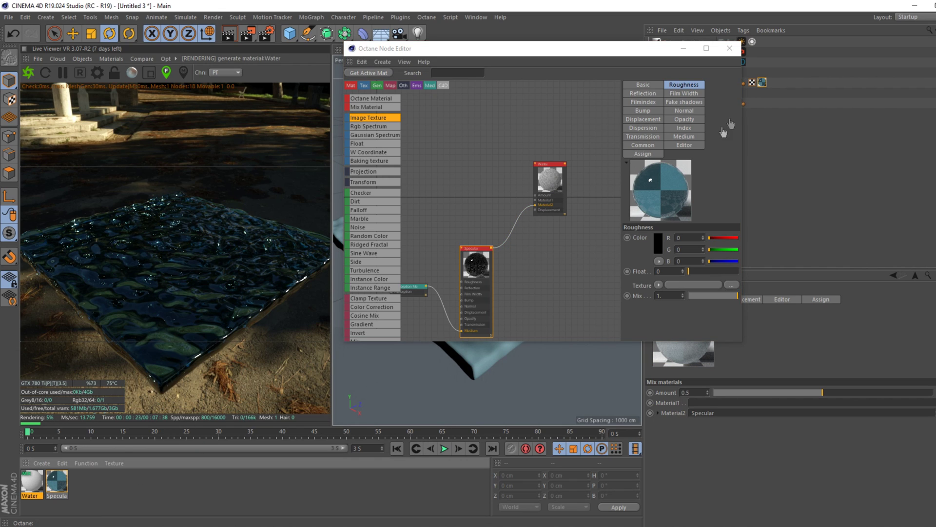
left_click_drag(765, 89, 764, 85)
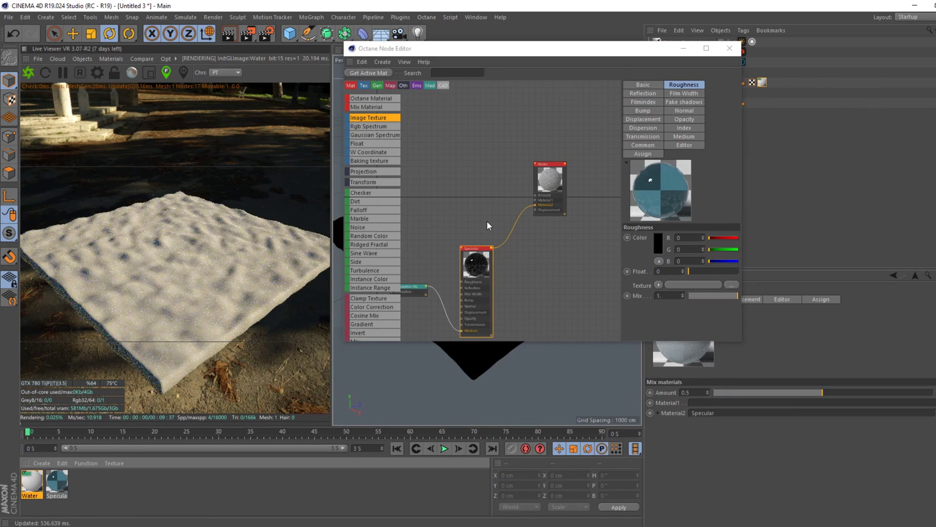
left_click_drag(555, 182, 559, 184)
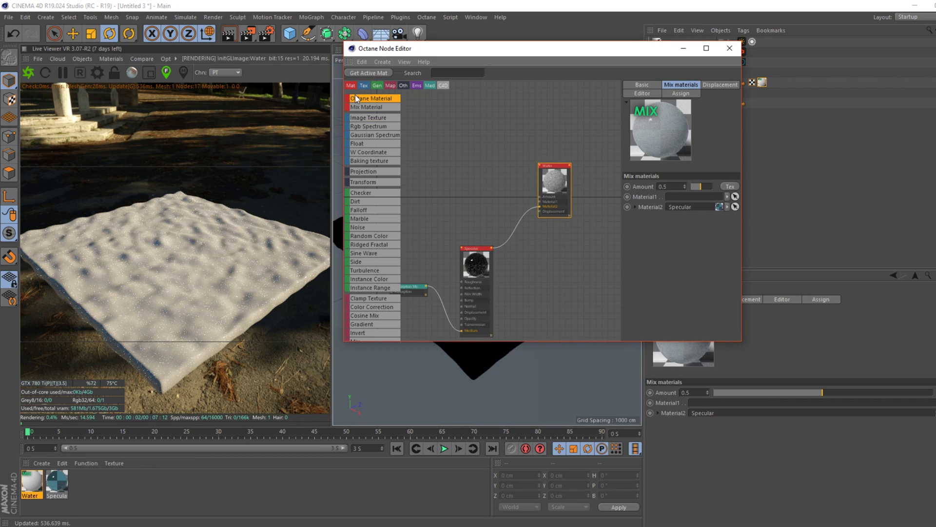
- Add an Octane material named Foam, wire it into Water's Material1, and add an image texture node
left_click_drag(357, 98, 457, 139)
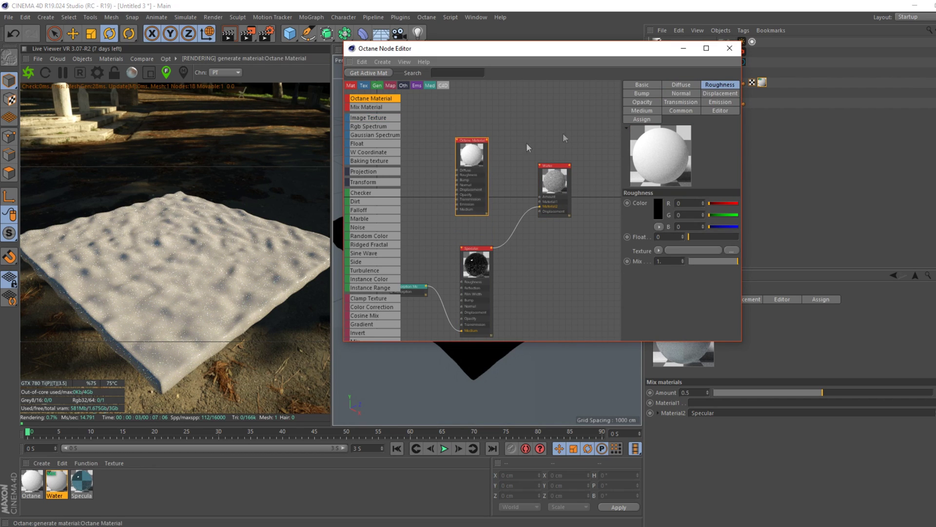
left_click(641, 85)
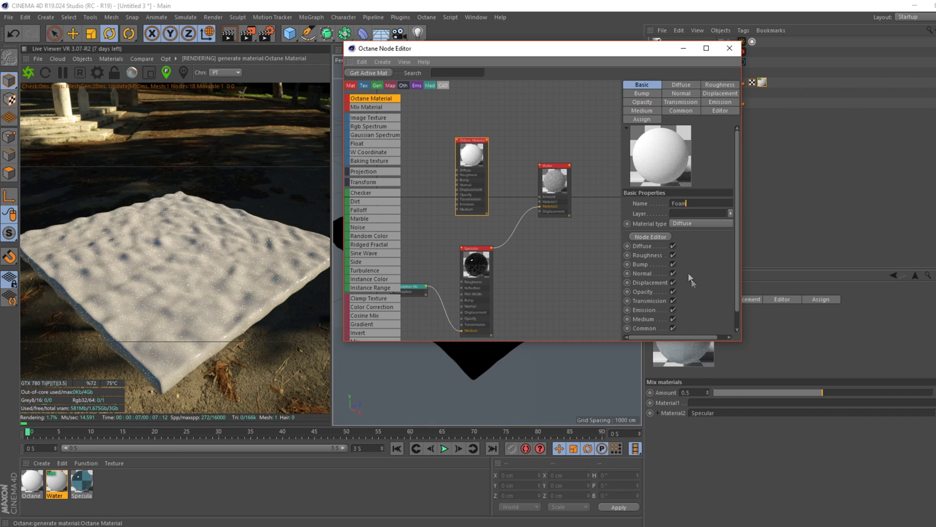
left_click_drag(487, 141, 540, 201)
left_click_drag(469, 161, 491, 149)
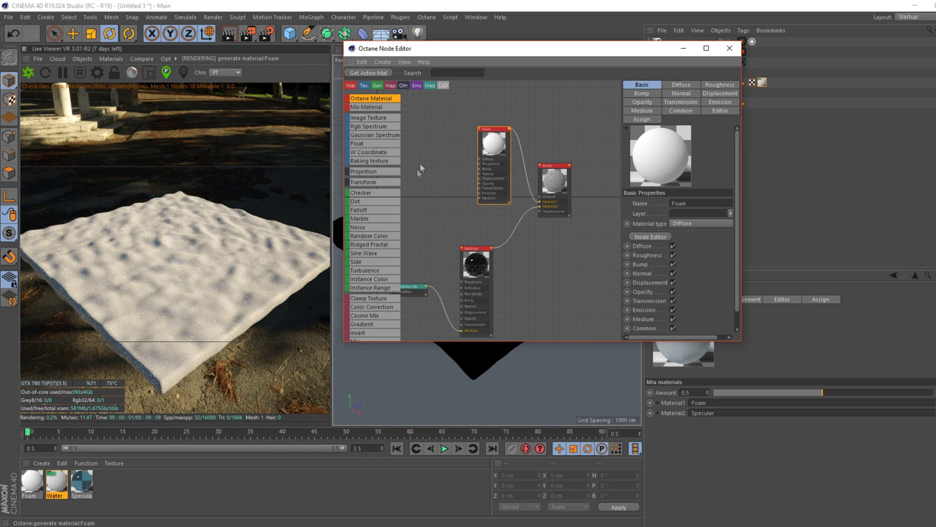
left_click_drag(430, 185, 480, 185)
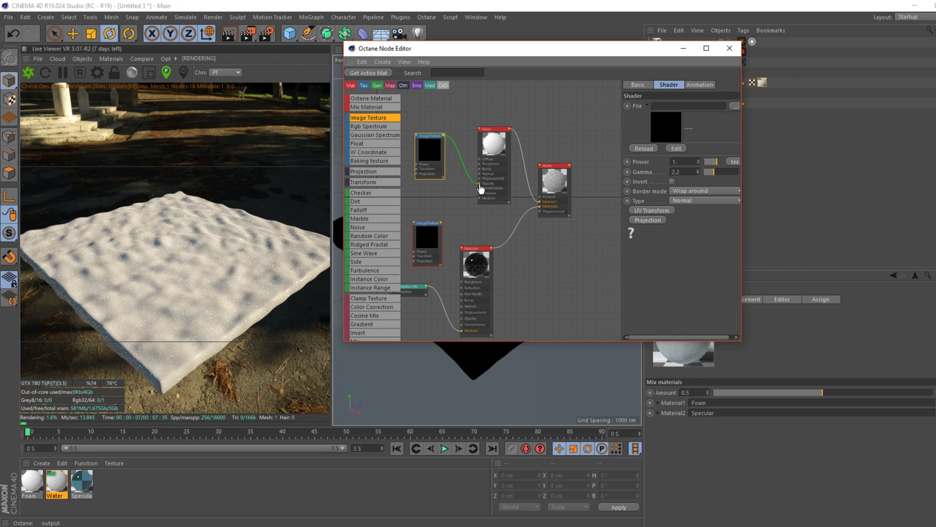
- Load sea_water_foam from the Water folder into the Foam texture, without copying it
double_click(429, 142)
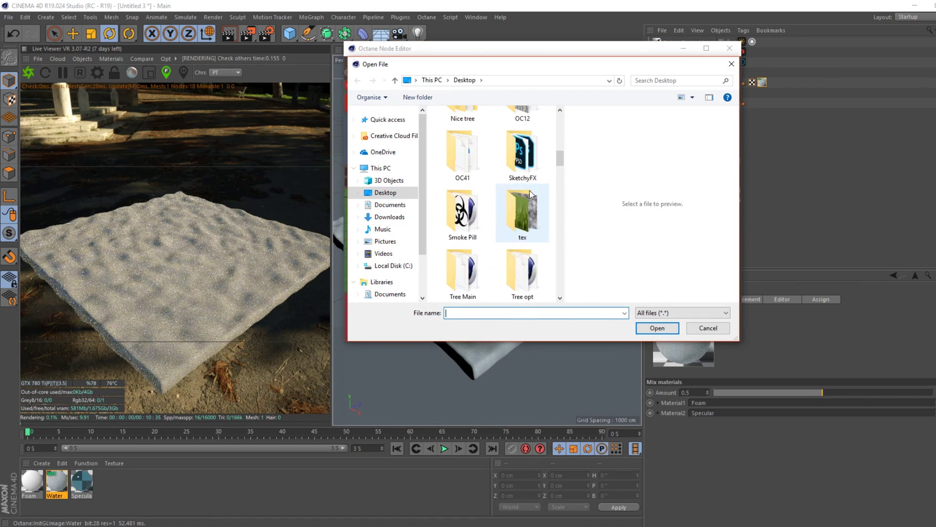
scroll(530, 191, "down", 5)
double_click(525, 170)
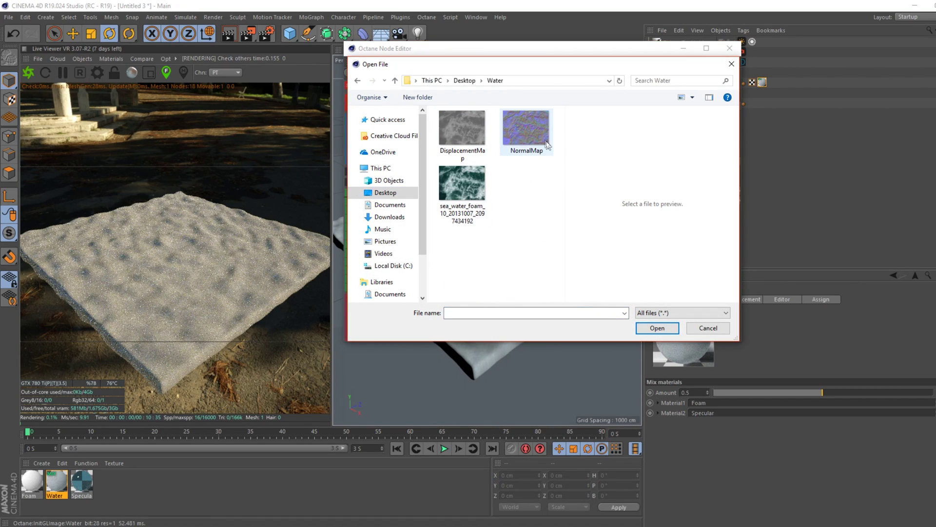
left_click(515, 133)
left_click(463, 183)
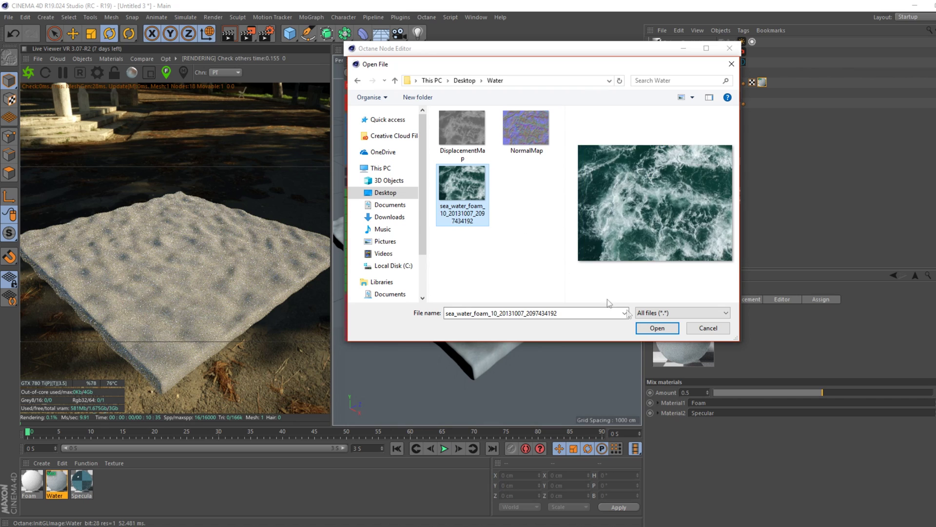
key("Return")
left_click(542, 303)
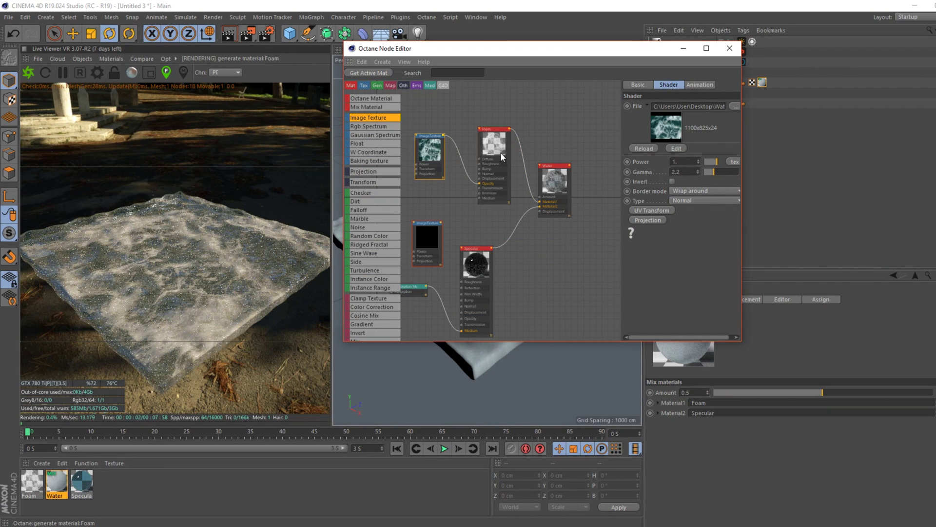
- Wire the second image texture into Specular's Normal input and load the NormalMap image
left_click_drag(503, 156, 512, 146)
left_click_drag(424, 172, 419, 192)
left_click_drag(440, 224, 462, 308)
left_click(427, 238)
left_click(735, 106)
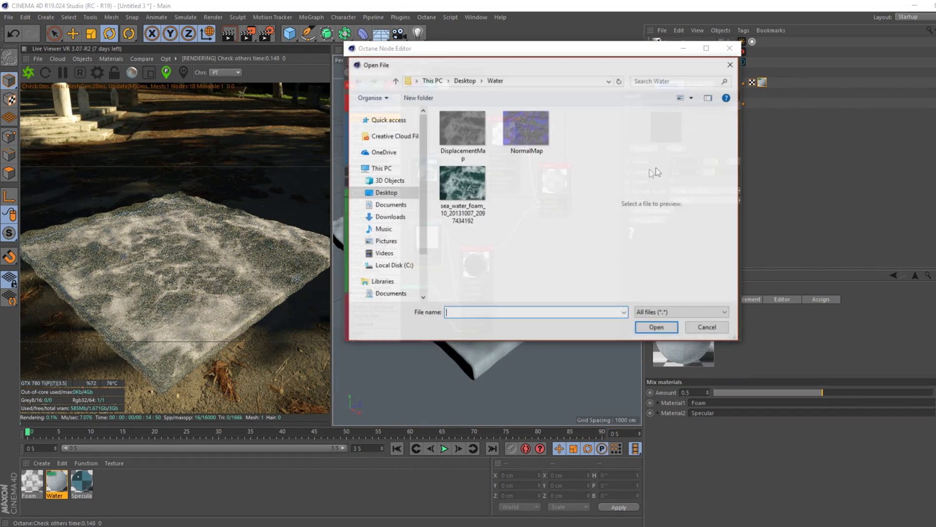
left_click(533, 131)
left_click(651, 328)
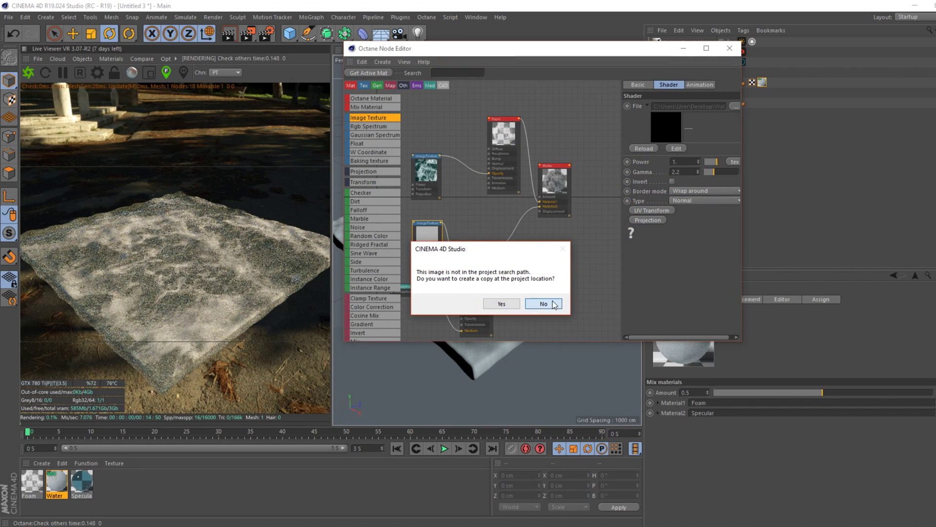
left_click(545, 304)
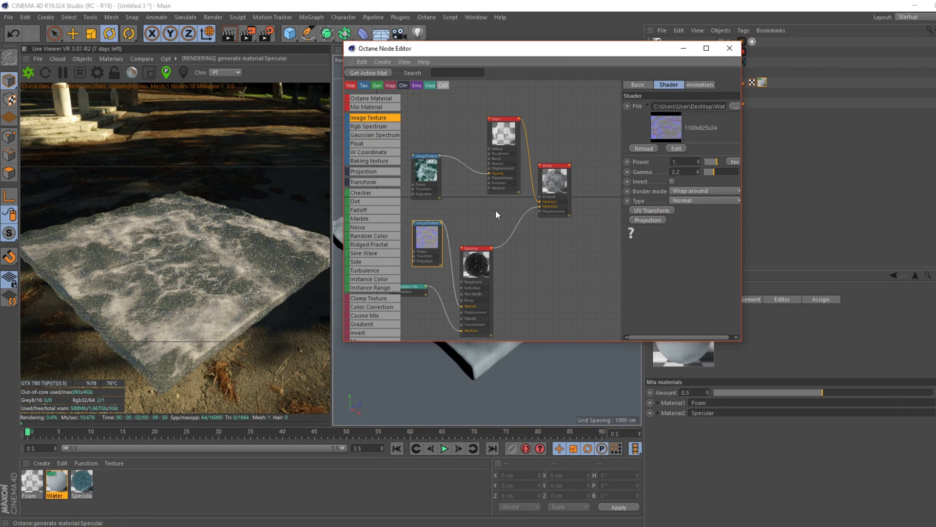
- Duplicate the foam image texture into Foam's Diffuse input and tidy the Foam and Specular nodes
left_click_drag(558, 184, 571, 166)
left_click_drag(507, 148, 505, 147)
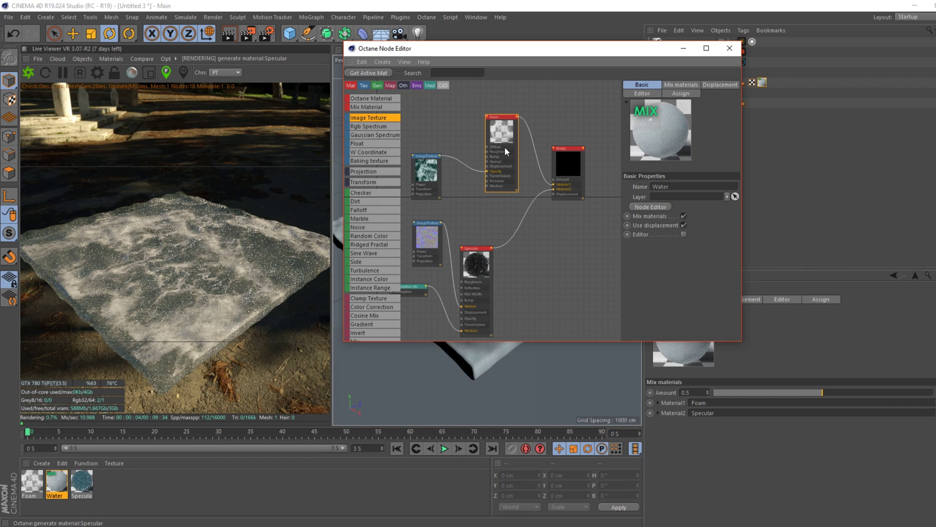
left_click(433, 171)
left_click_drag(432, 172, 436, 128, "ctrl")
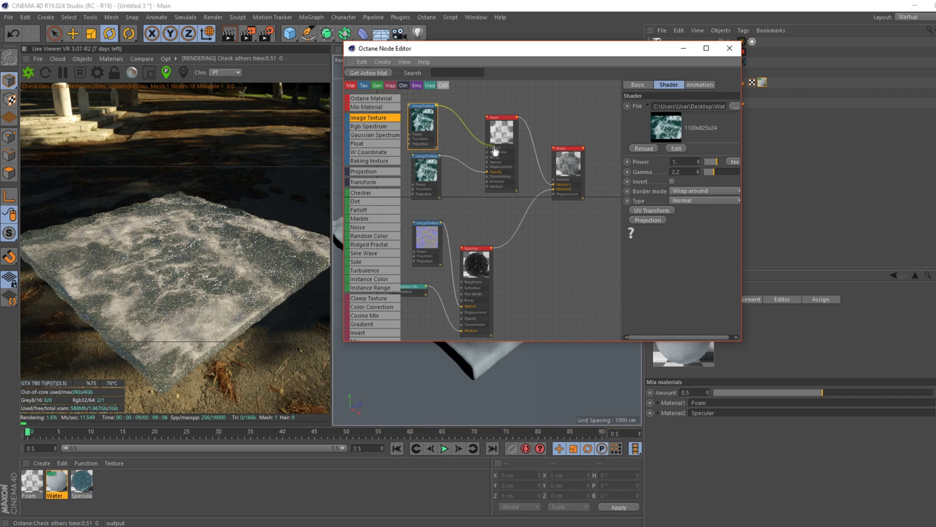
left_click_drag(495, 151, 489, 147)
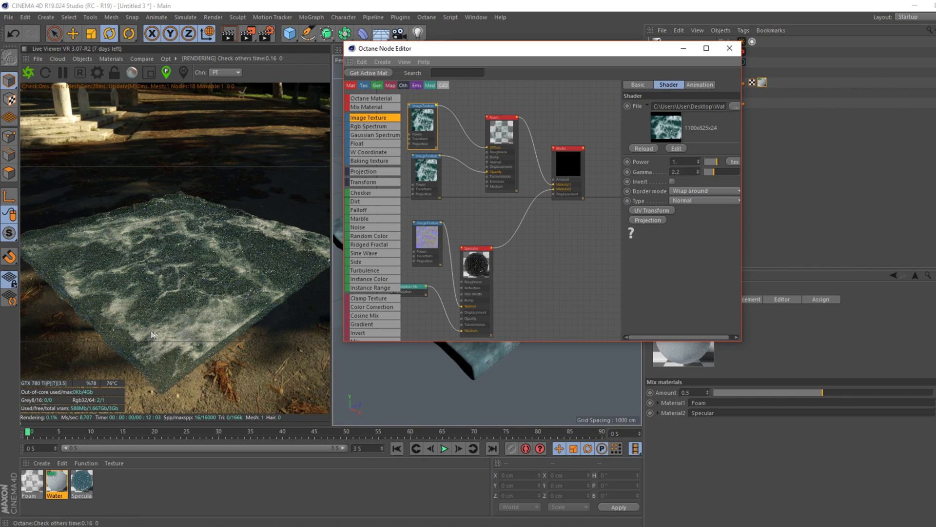
left_click(506, 145)
left_click_drag(505, 145, 521, 137)
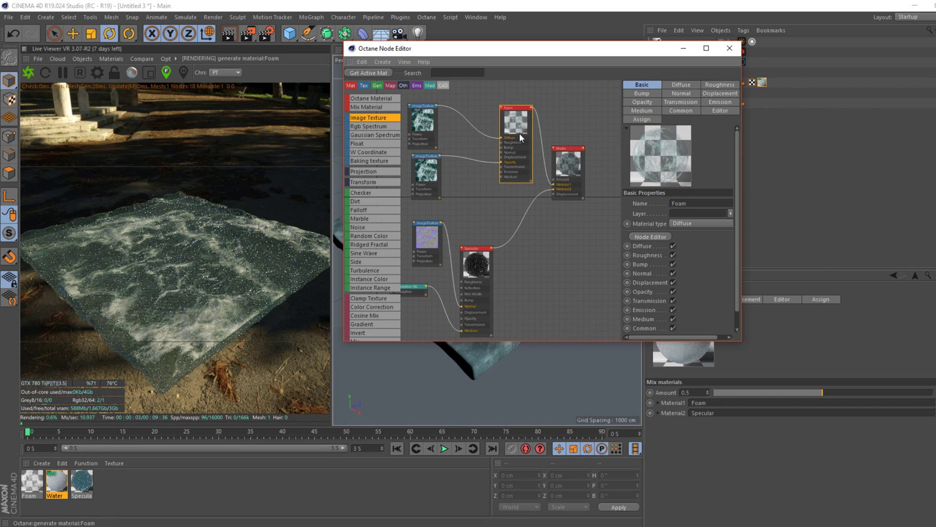
left_click(475, 259)
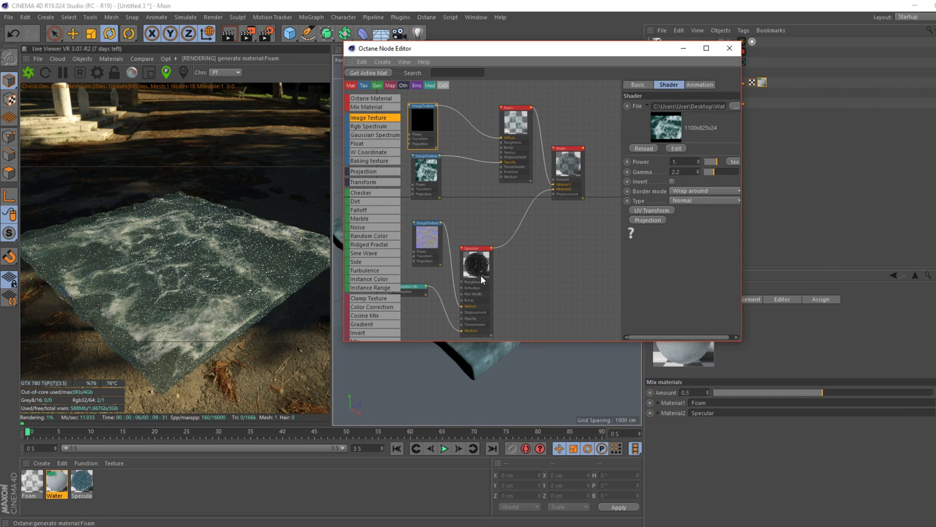
left_click_drag(475, 259, 479, 203)
- Add a Displacement node and another Image Texture node to the Water graph
left_click_drag(419, 287, 431, 267)
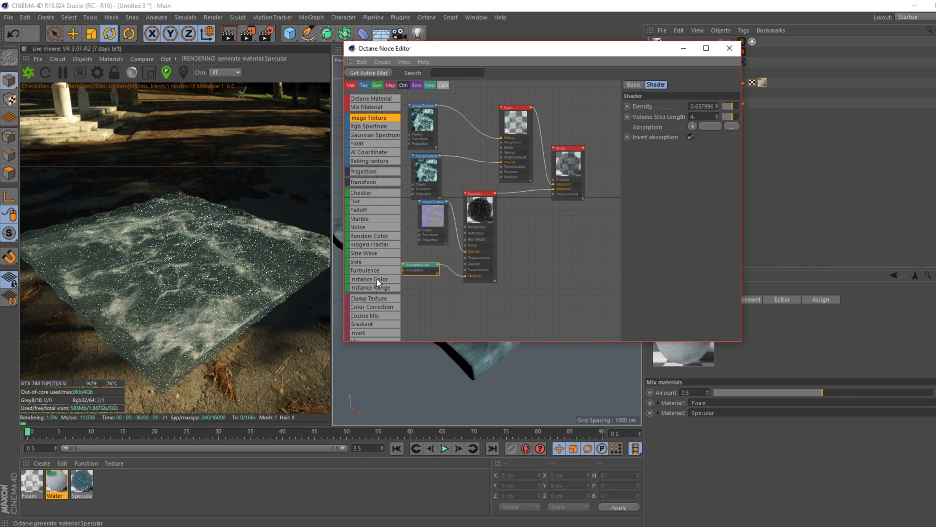
scroll(376, 279, "down", 2)
scroll(377, 279, "down", 1)
left_click_drag(377, 288, 570, 269)
scroll(385, 210, "up", 3)
scroll(381, 205, "up", 1)
left_click_drag(371, 118, 568, 271)
- Feed the new texture into the Displacement node and wire it to Water's Displacement input
left_click_drag(544, 314, 565, 272)
left_click_drag(533, 338, 488, 318)
left_click_drag(573, 272, 526, 251)
left_click_drag(547, 220, 554, 194)
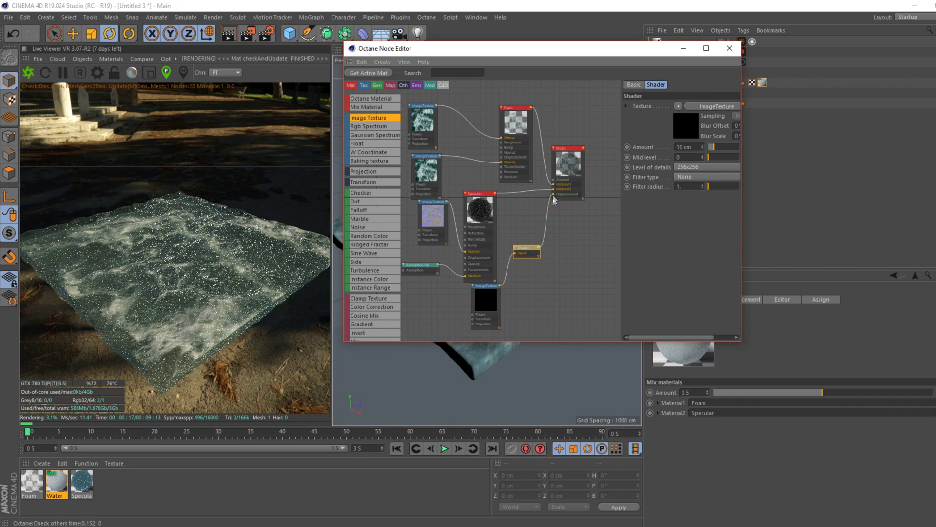
left_click(486, 302)
- Load the DisplacementMap image into the new texture without copying it into the project
left_click(735, 106)
left_click(464, 131)
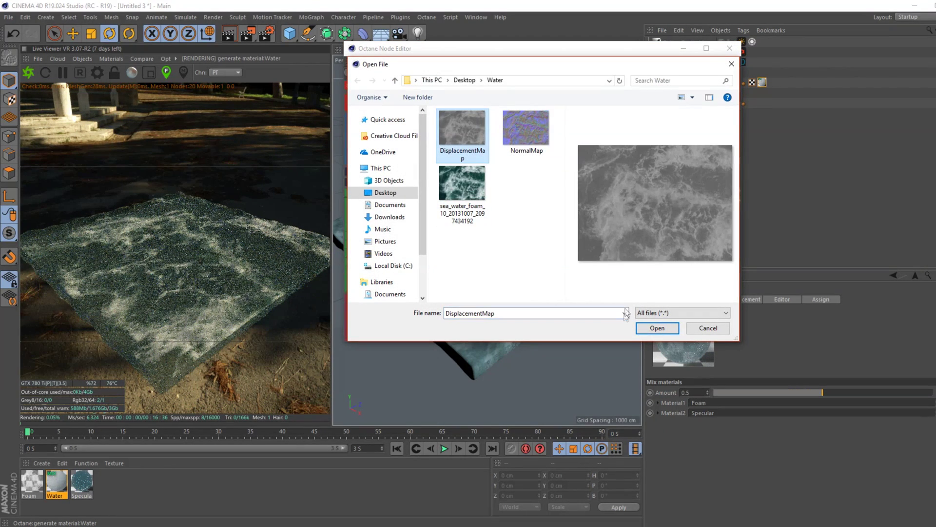
left_click(654, 328)
left_click(559, 306)
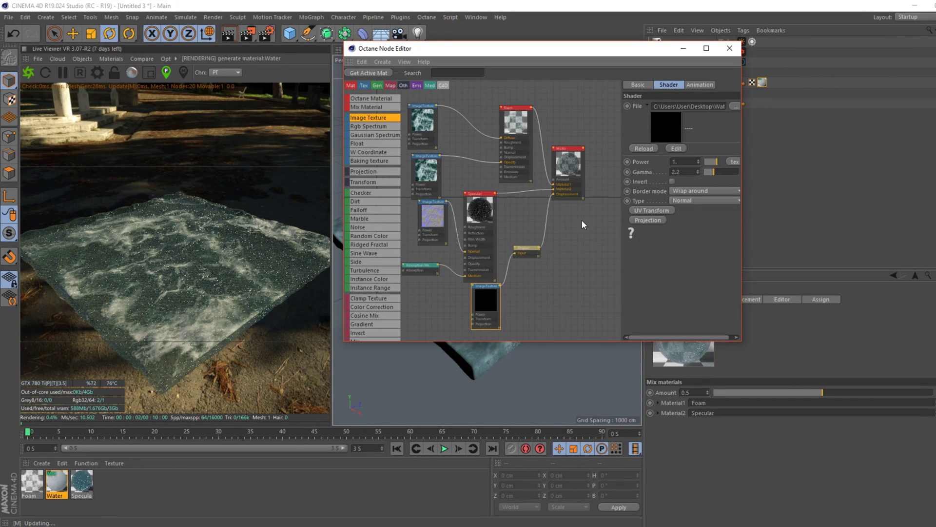
- Set the Displacement node's level of detail to 1024x1024 and amount to 15 cm
left_click(531, 254)
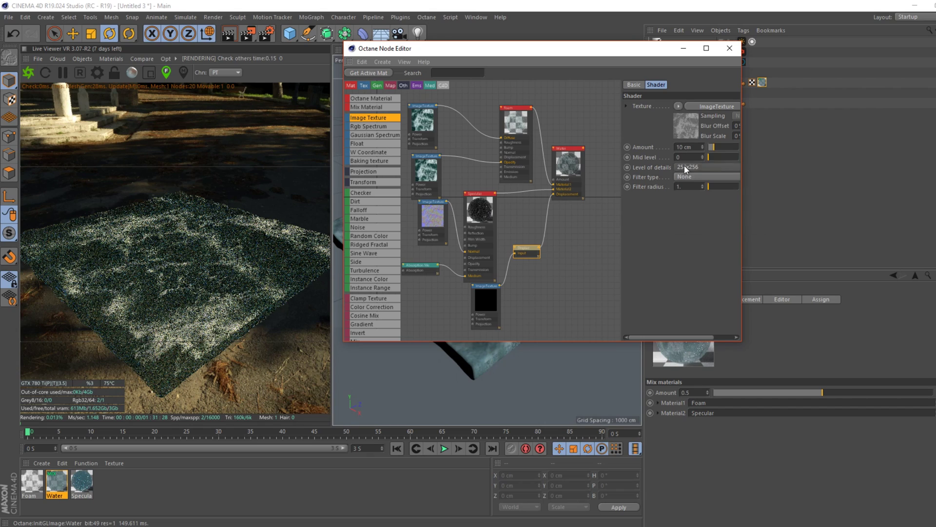
left_click(688, 168)
left_click(691, 205)
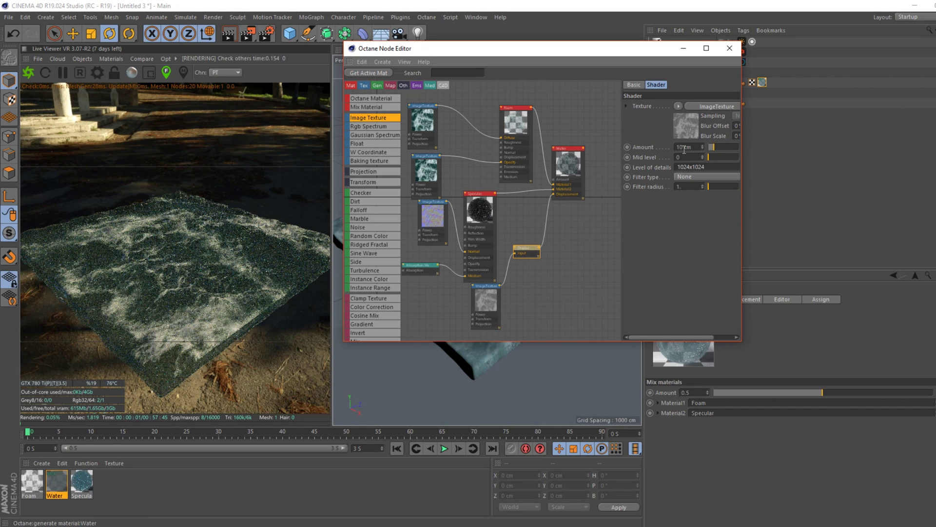
left_click(679, 147)
type("15")
key("Return")
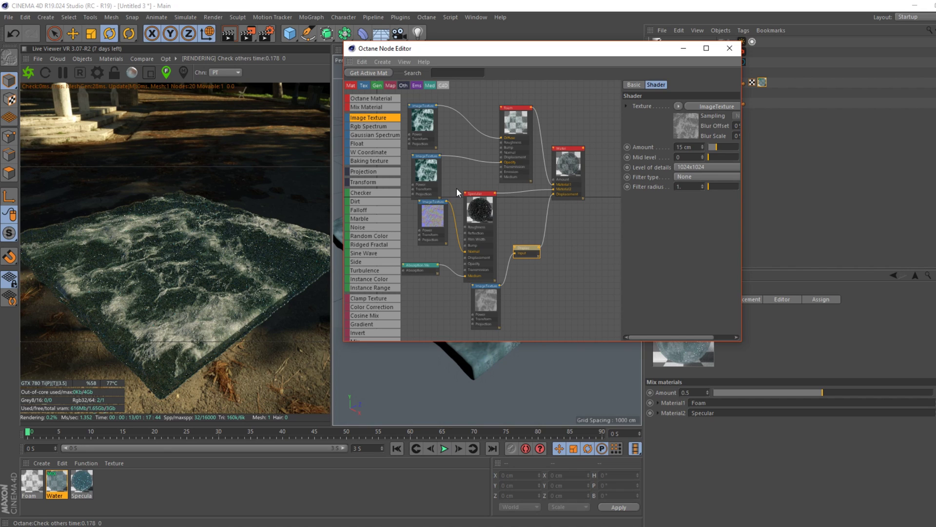
- Close the node editor; set Octane GI clamp ≈0.7, max samples 1000, diffuse and specular depth 8
left_click(730, 49)
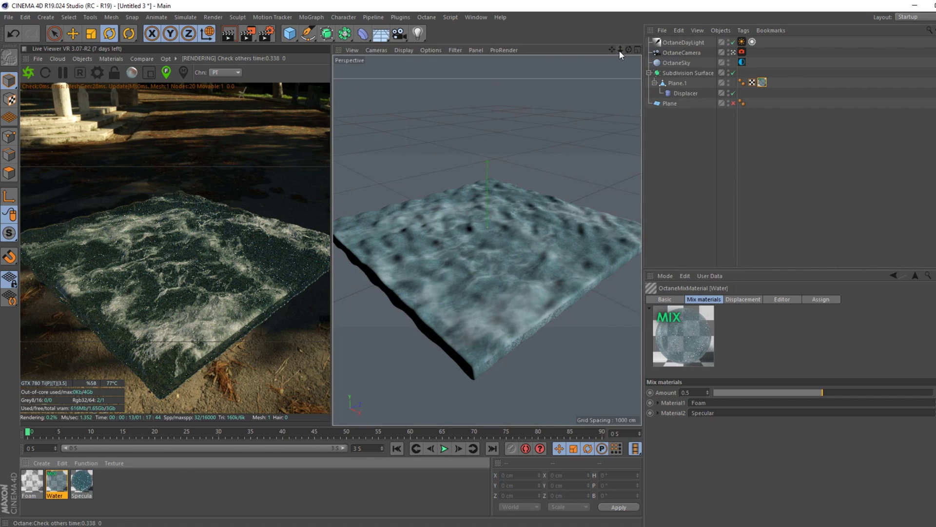
left_click(97, 72)
left_click_drag(117, 134, 131, 133)
double_click(72, 55)
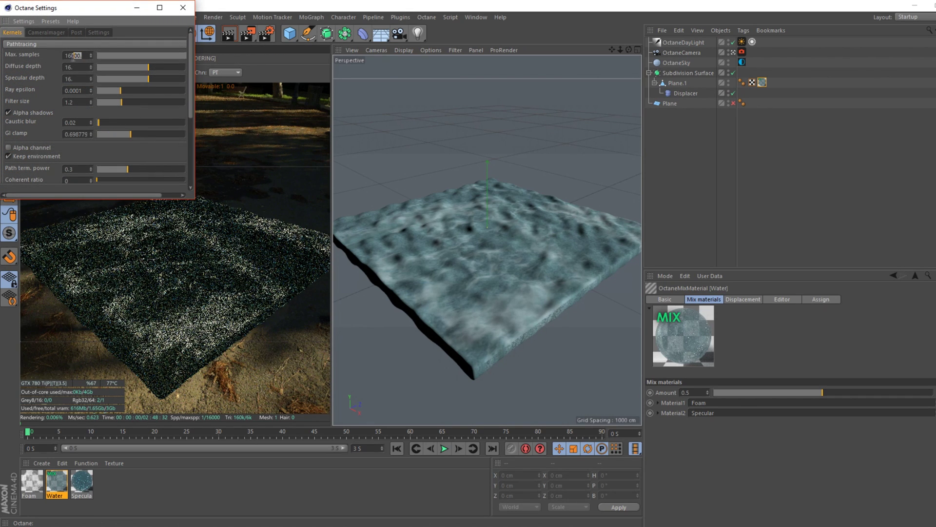
type("1000")
key("Return")
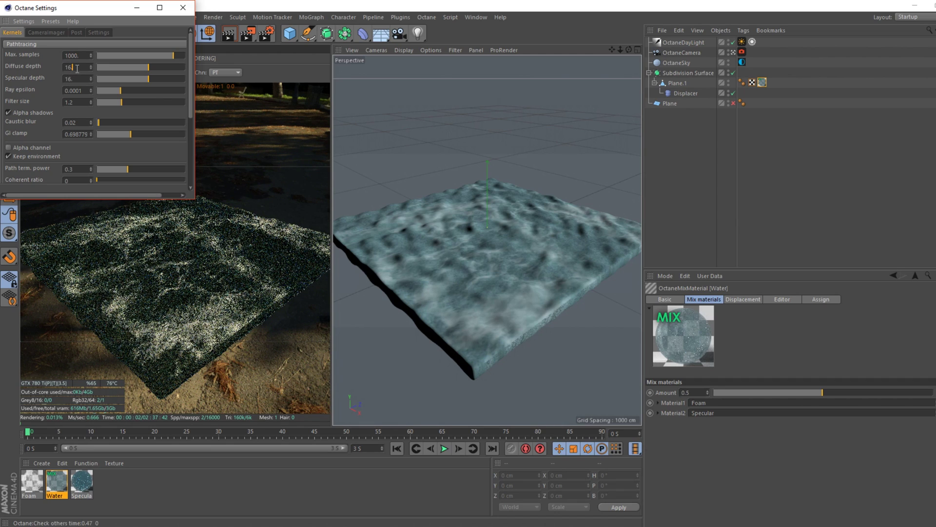
double_click(68, 67)
type("8")
key("Tab")
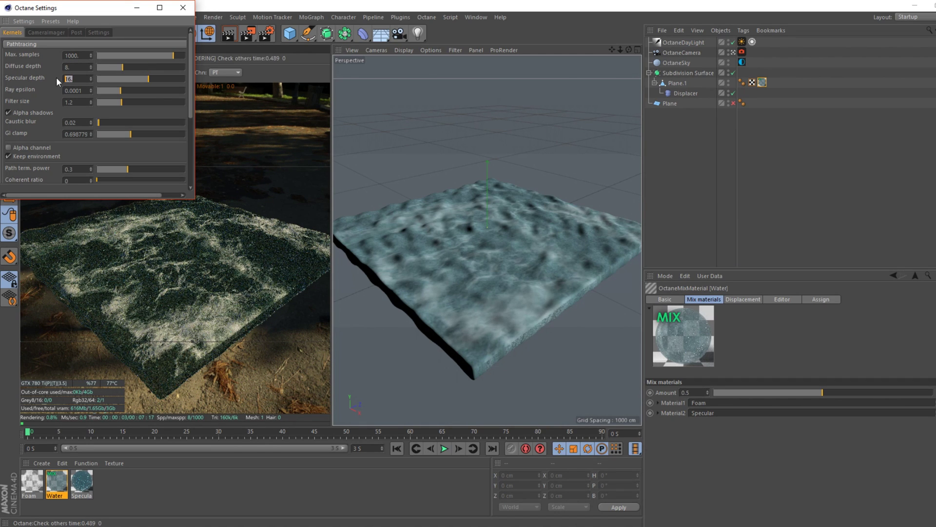
type("8")
key("Return")
- Set the Octane camera imager to hotpixel removal 0.4, vignetting 0, gamma 2 and Linear response
left_click(191, 7)
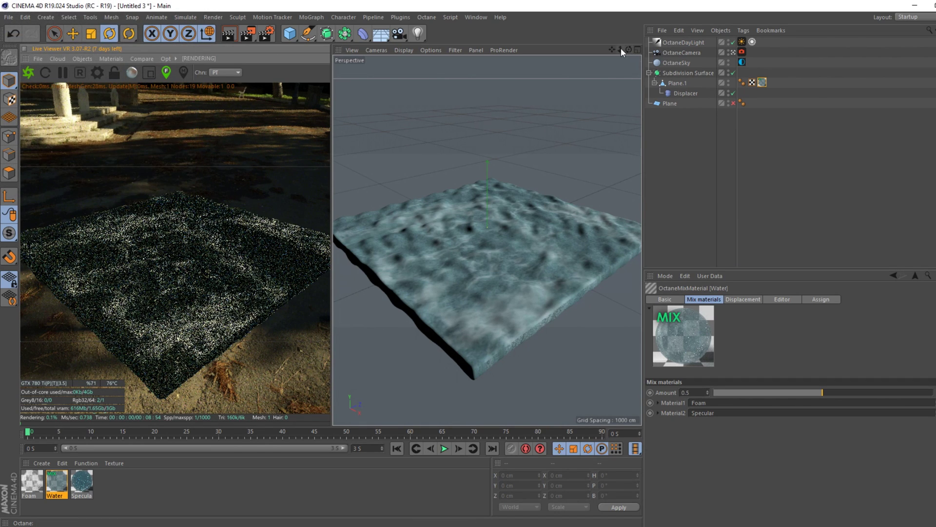
left_click_drag(621, 49, 610, 35)
left_click(741, 52)
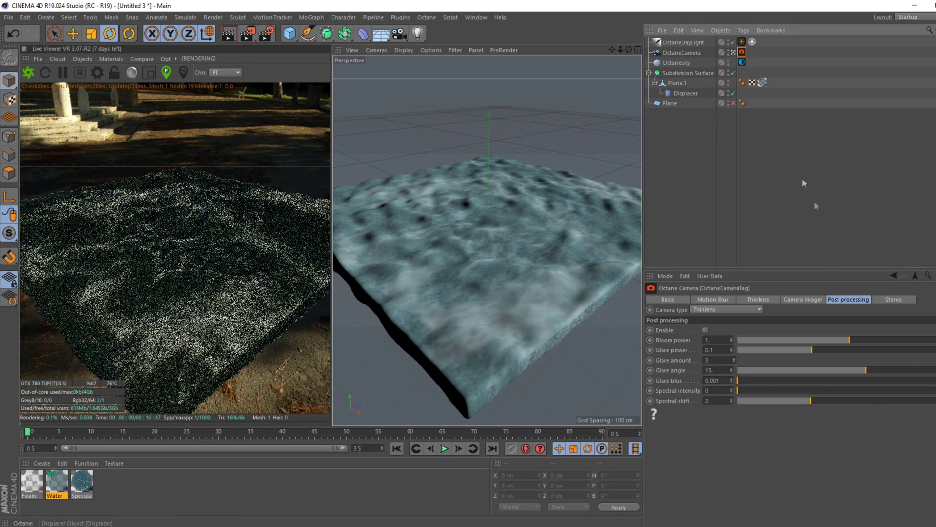
left_click(803, 299)
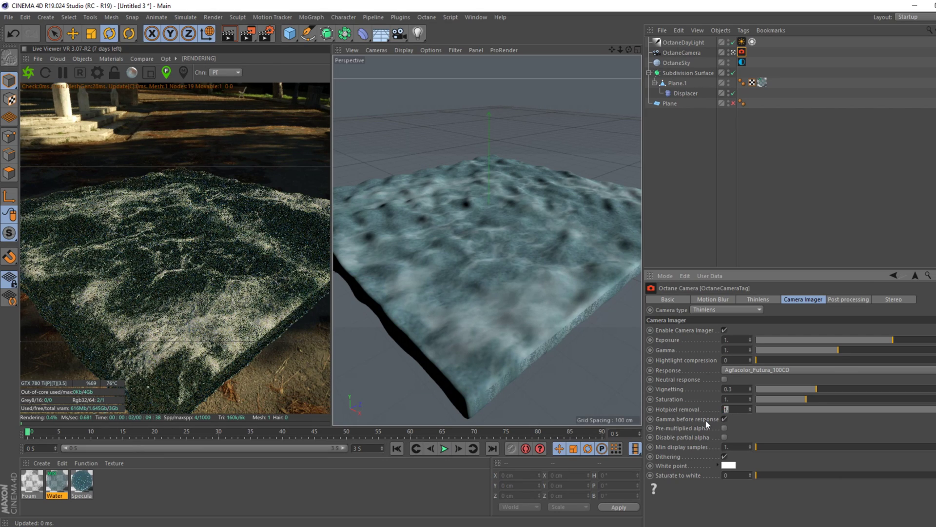
type("0.4")
key("Return")
left_click_drag(816, 389, 747, 392)
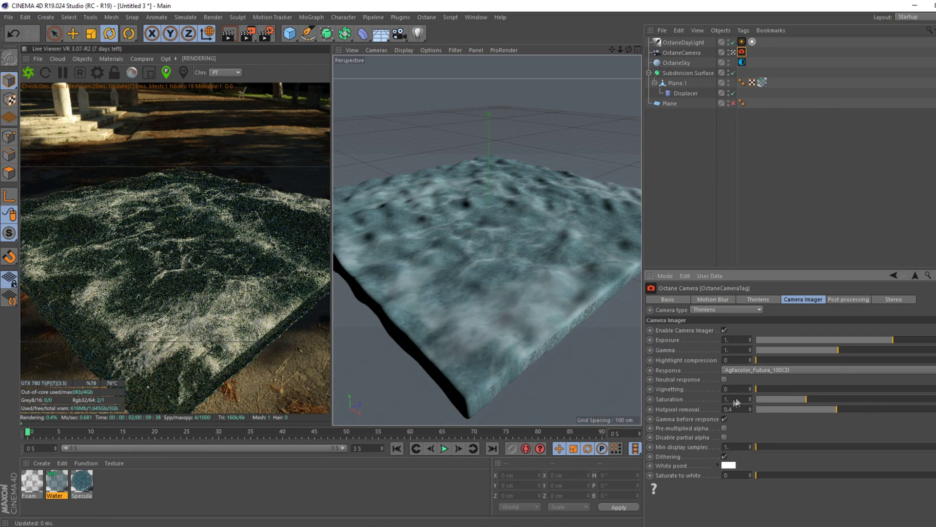
left_click(740, 352)
type("2")
left_click(750, 371)
left_click(731, 507)
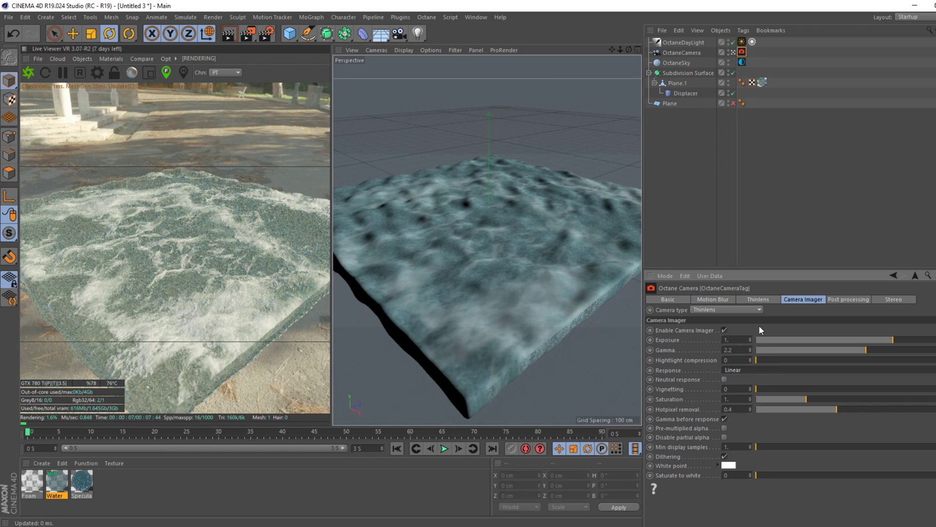
- Widen the thin-lens aperture for depth of field and raise bloom power to about 7.96
left_click(744, 301)
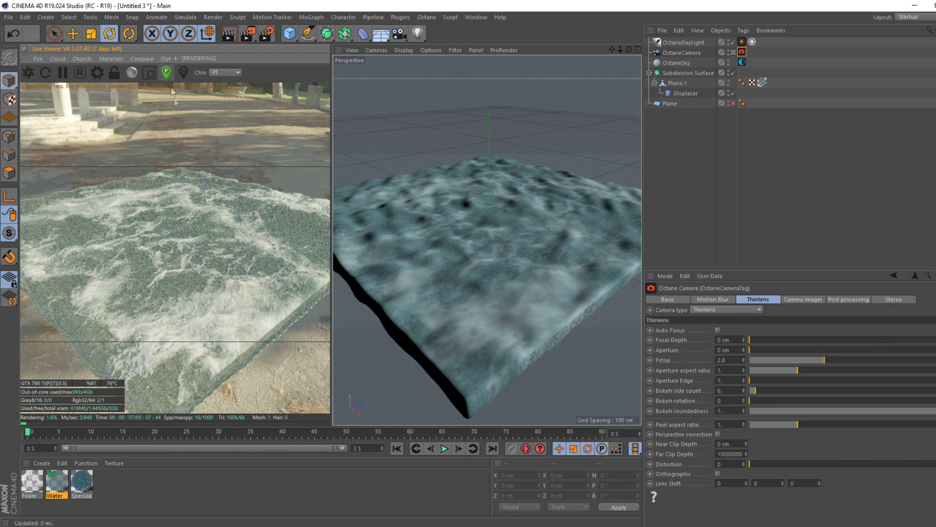
left_click(826, 350)
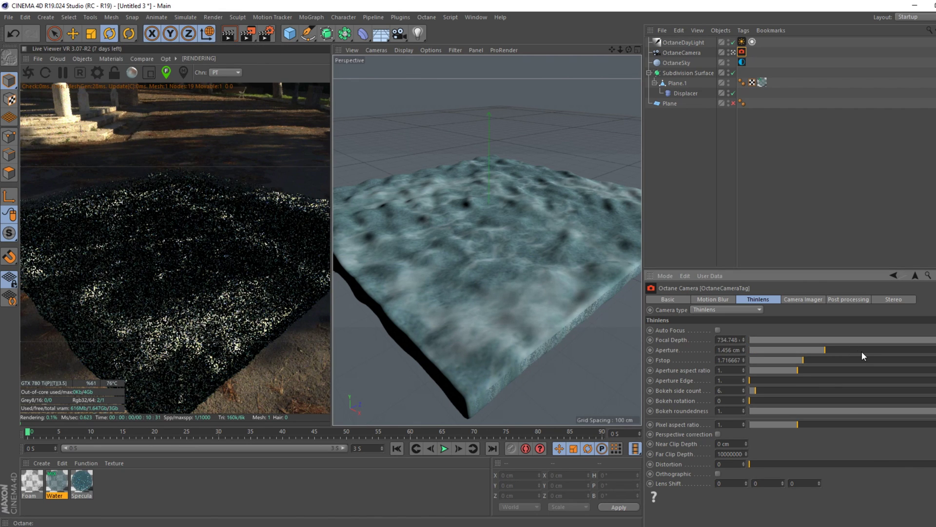
left_click(858, 350)
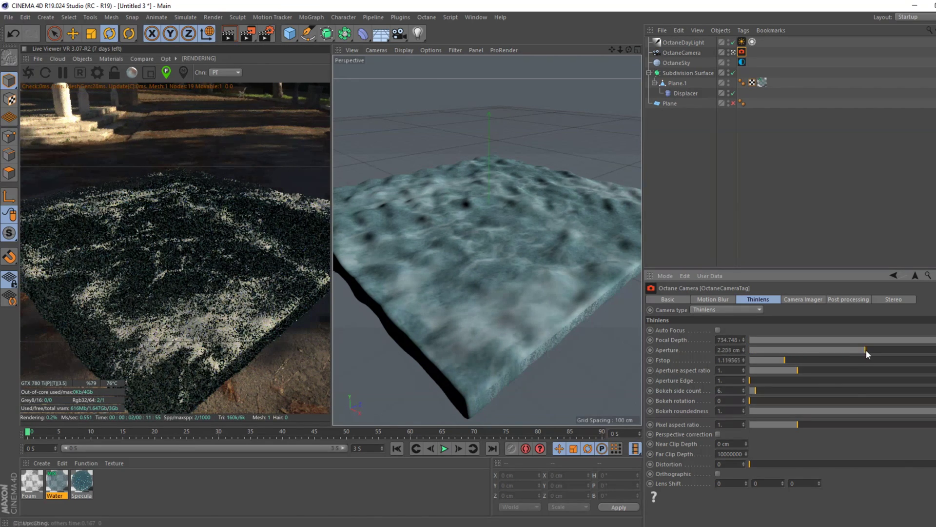
left_click(805, 300)
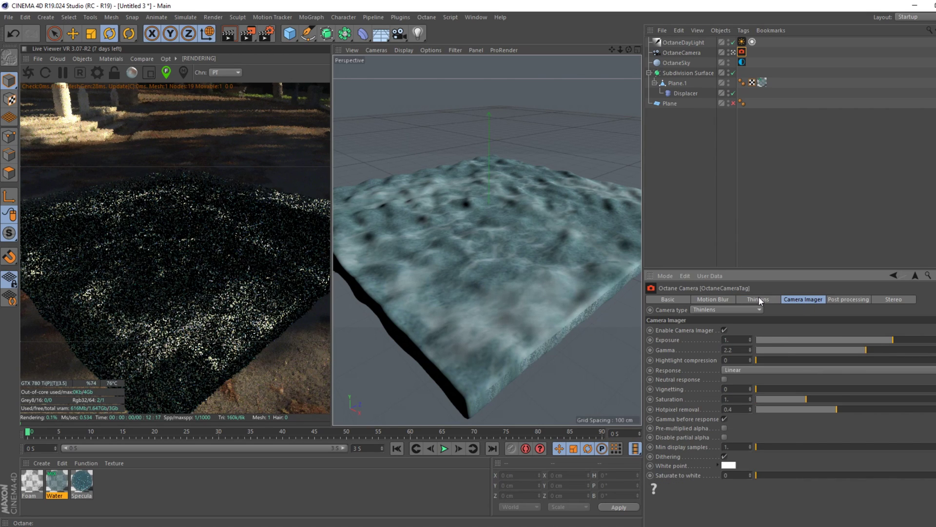
left_click(853, 300)
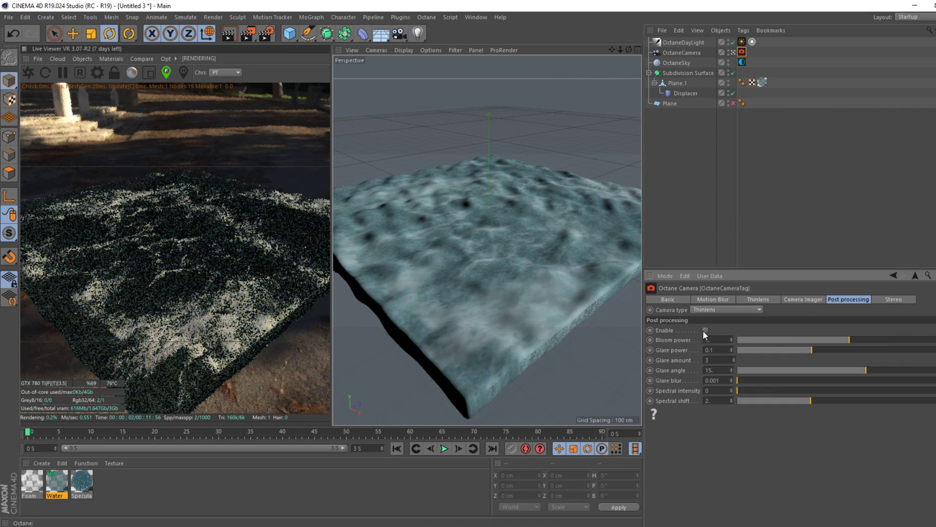
left_click(883, 340)
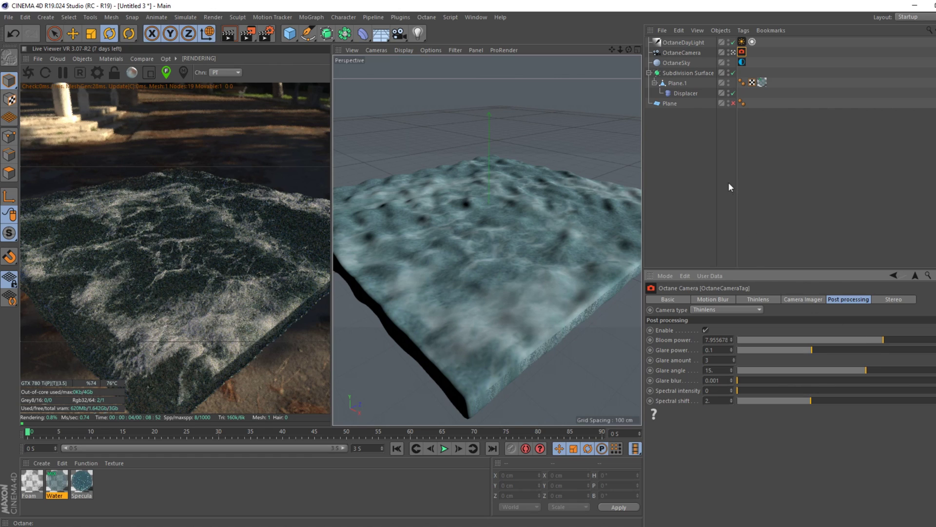
left_click(705, 185)
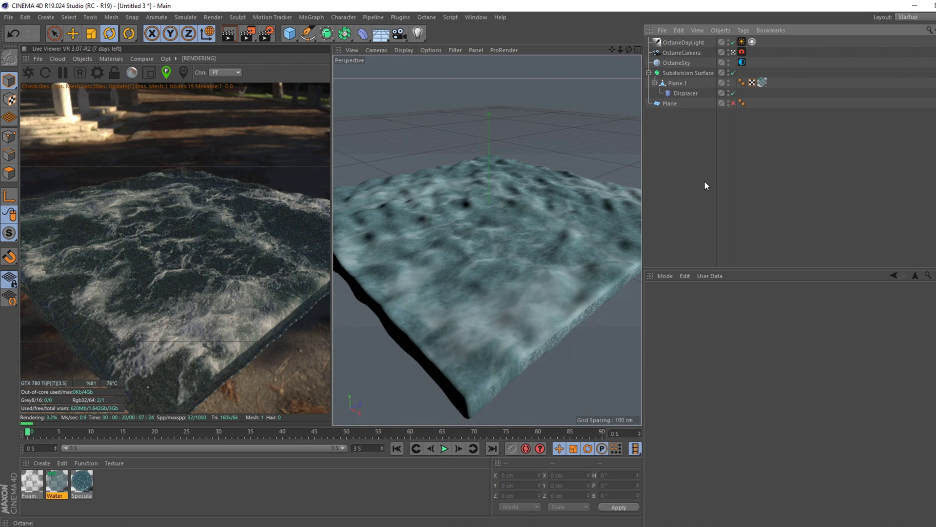
- Set the Displacer's Electric noise shader Animation Speed to 0.3
left_click(673, 94)
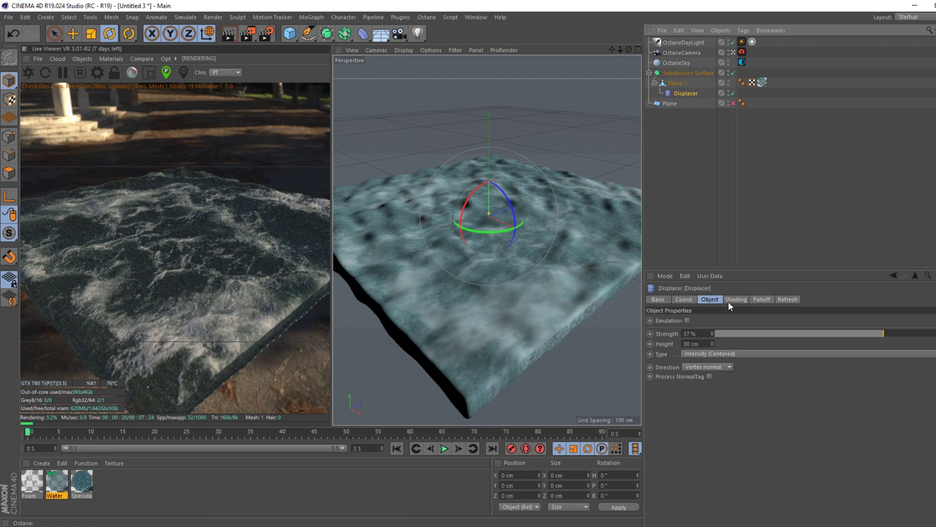
left_click(731, 299)
left_click(692, 353)
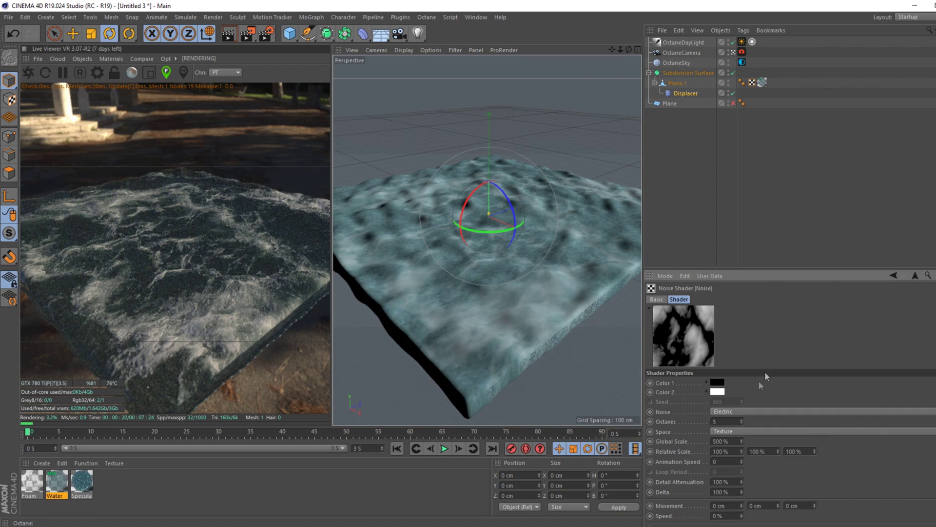
left_click(742, 459)
left_click(741, 459)
- Preview the moving noise by playing the timeline, then stop and rewind to the first frame
left_click(444, 449)
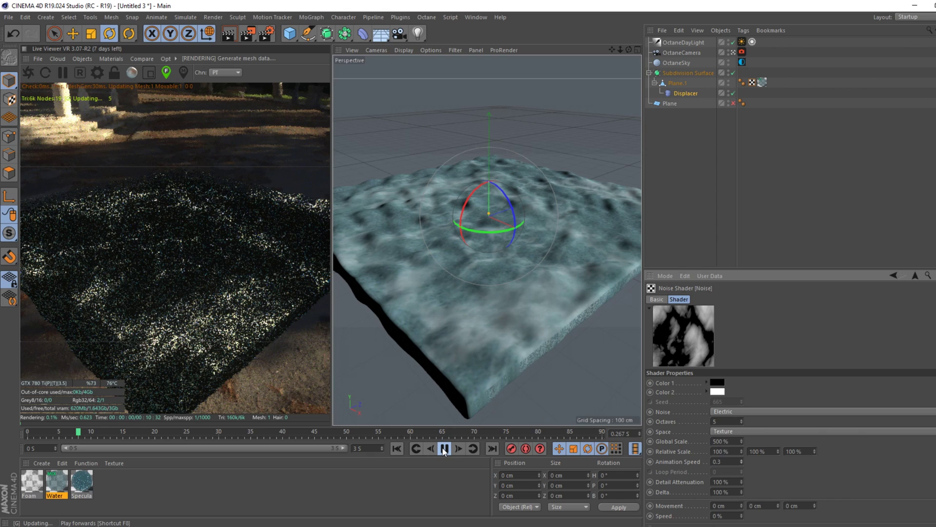
left_click(444, 450)
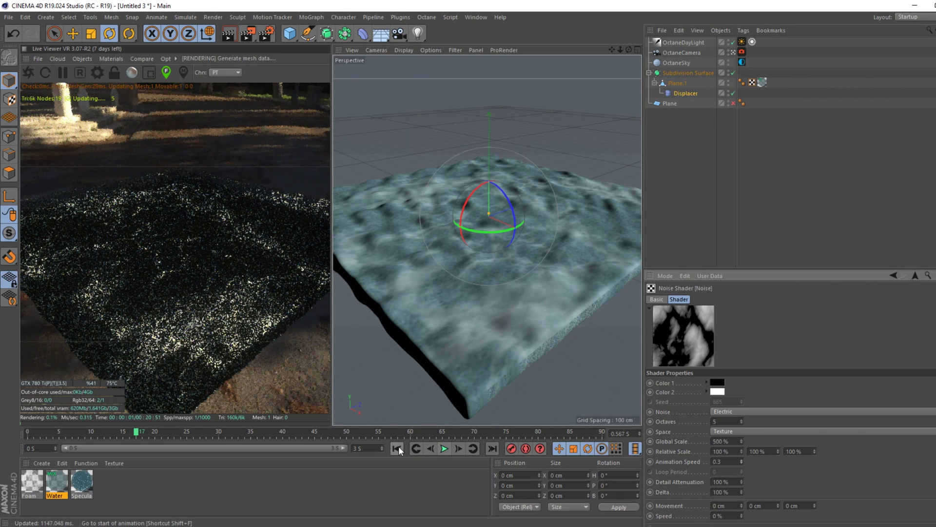
left_click(398, 448)
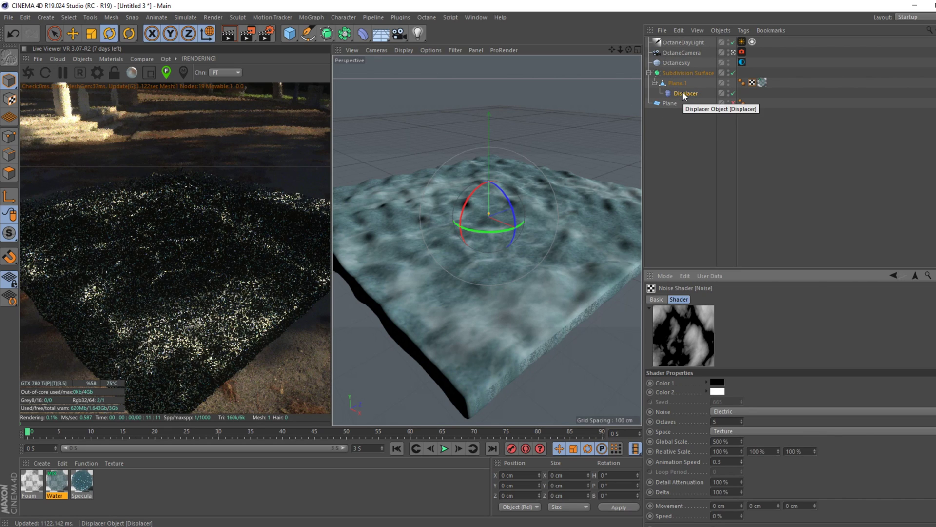
- Copy the Displacer under Plane.1 as Displacer.1 and save the scene as Tut.c4d
left_click_drag(684, 92, 682, 87)
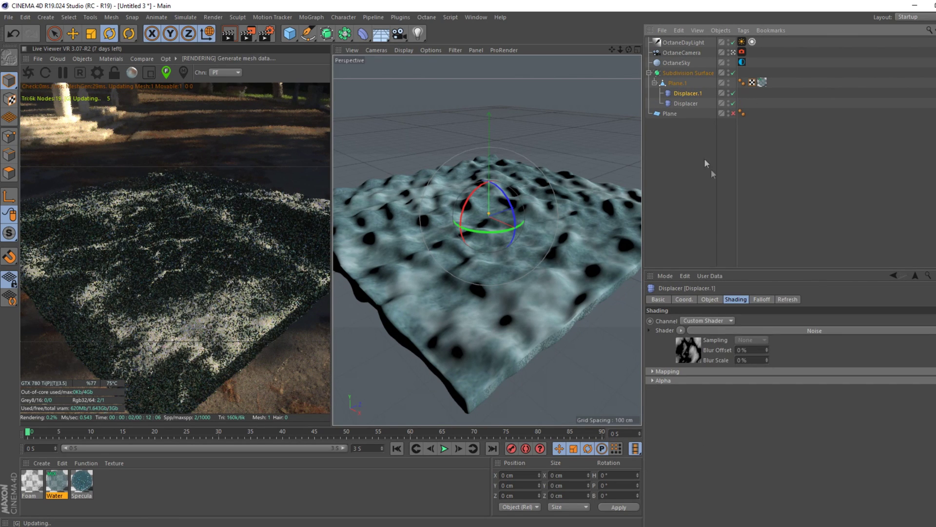
key("ctrl+s")
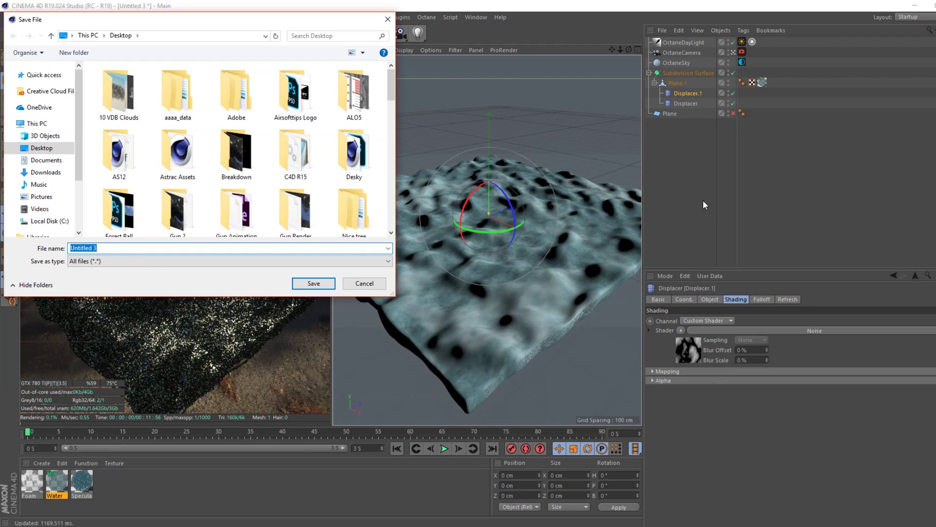
type("Tut")
key("Return")
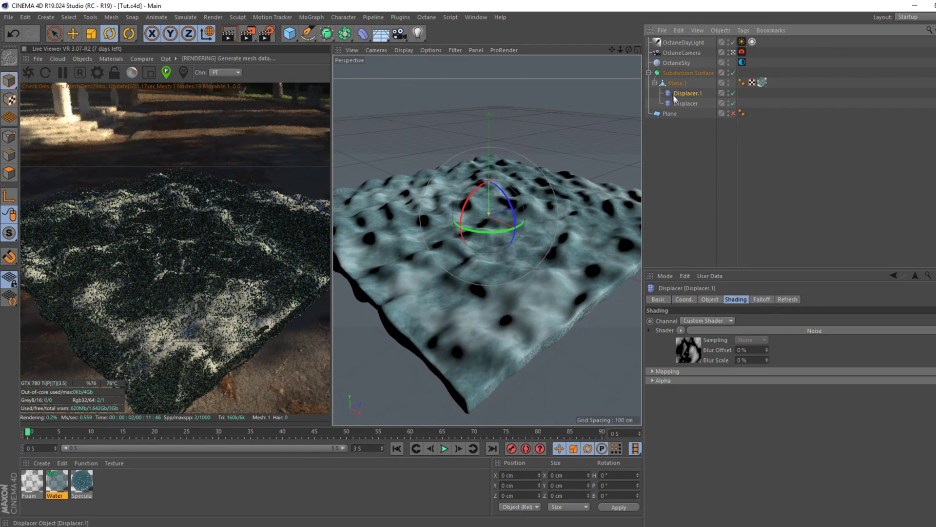
- Give Displacer.1 48% strength and 15 cm height
left_click(716, 298)
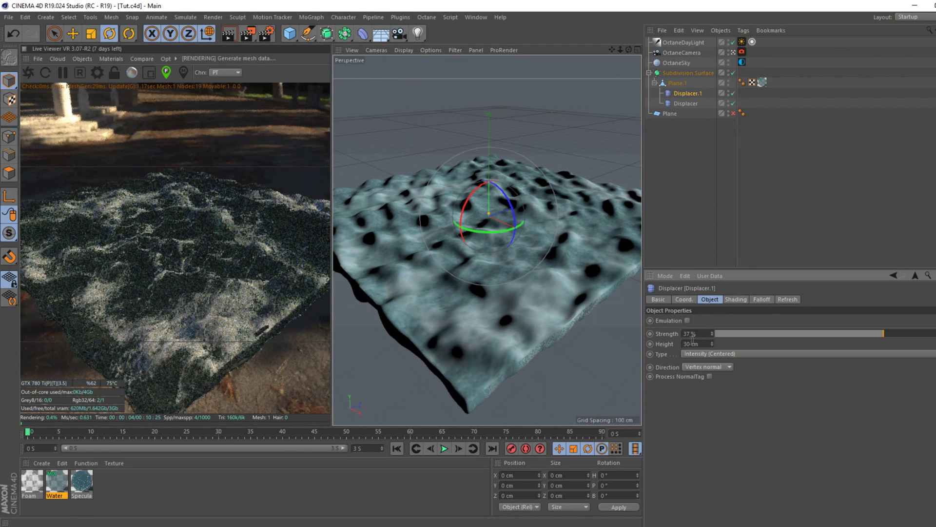
double_click(685, 344)
type("25")
key("Return")
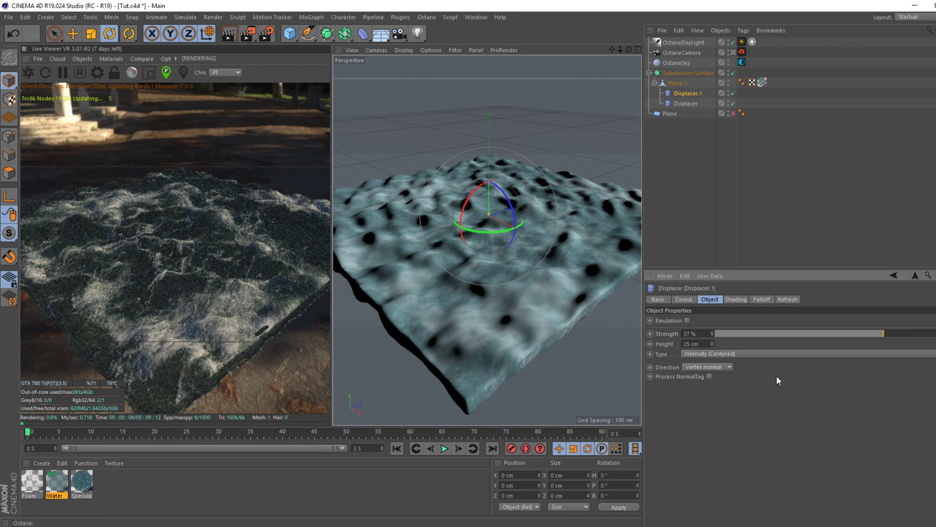
left_click_drag(884, 333, 898, 333)
left_click_drag(712, 344, 713, 365)
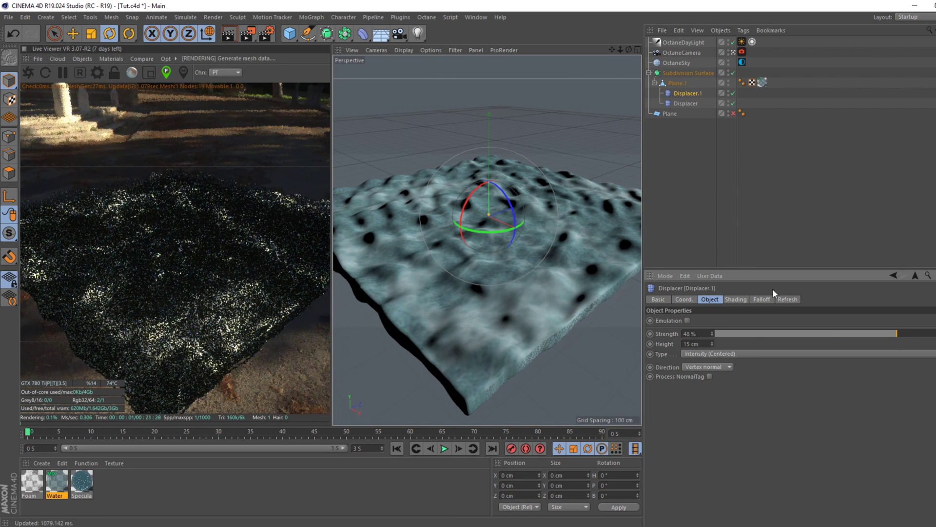
- Set Displacer.1's falloff shape to Sphere
left_click(762, 299)
left_click(700, 321)
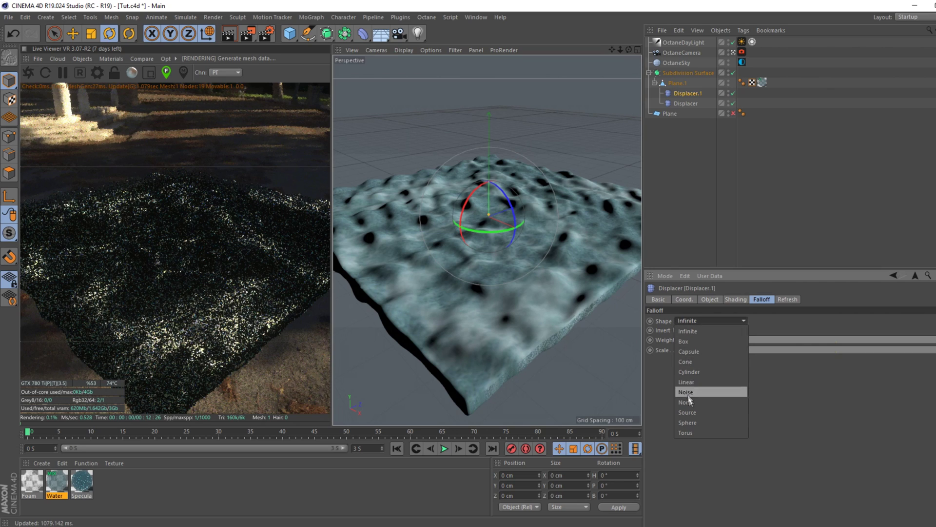
left_click(689, 423)
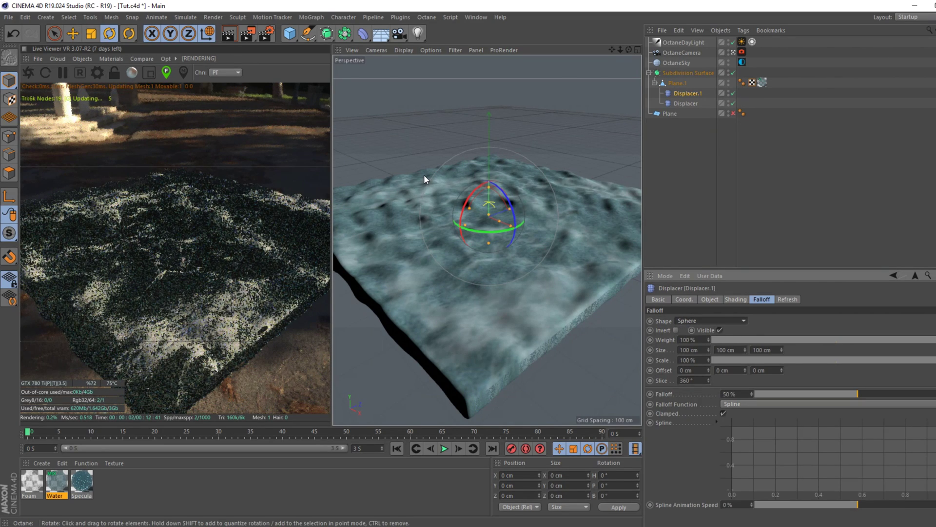
left_click(73, 33)
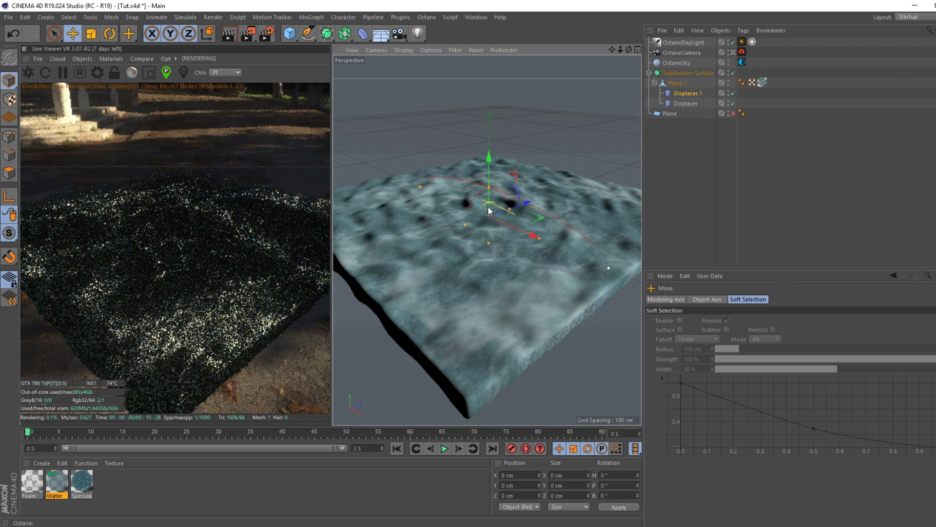
- Move Displacer.1 along Y and Z across the slab and enlarge its sphere falloff scale
left_click_drag(489, 211, 427, 234)
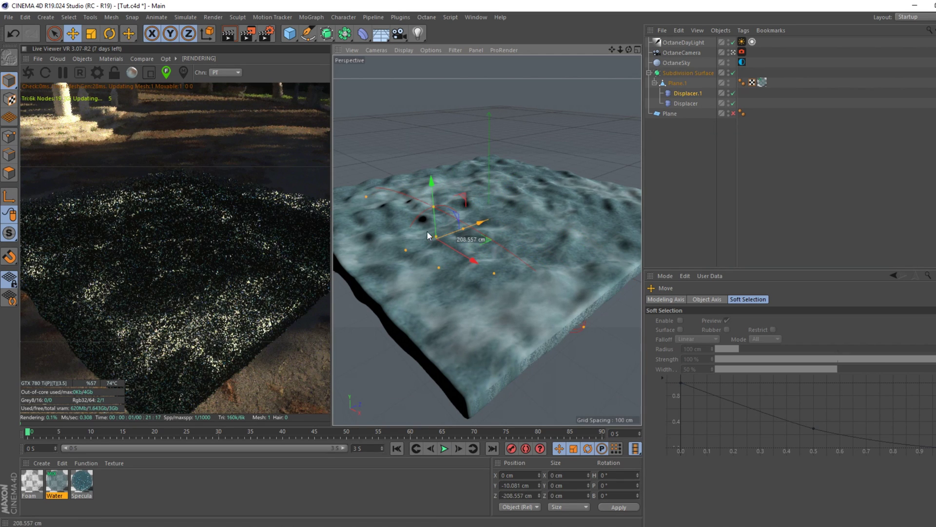
left_click_drag(370, 253, 482, 215)
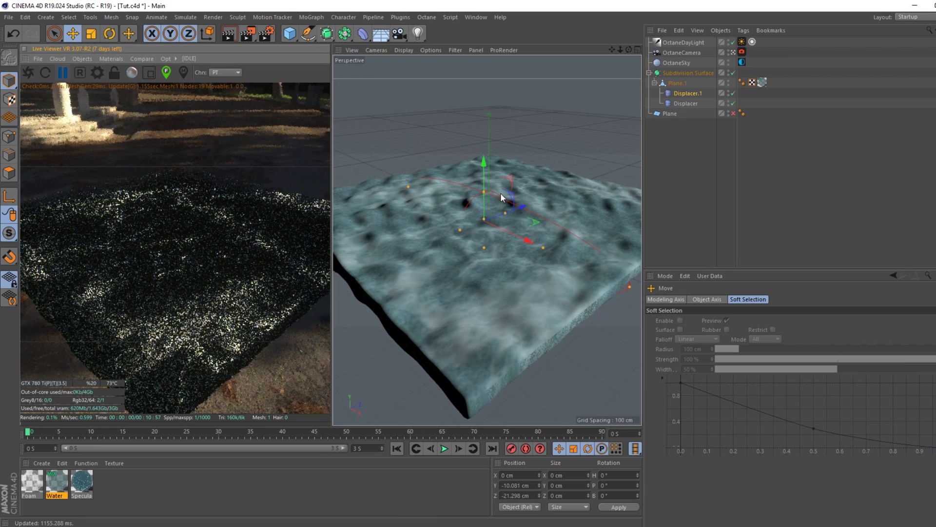
left_click_drag(522, 210, 506, 239)
left_click(685, 93)
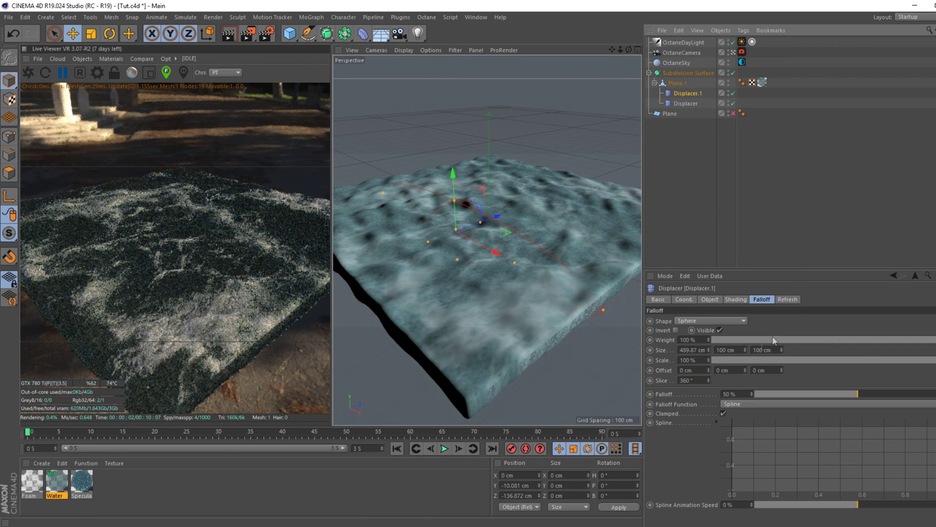
mouse_move(708, 360)
left_mouse_down()
mouse_move(722, 268)
mouse_move(680, 356)
mouse_move(690, 338)
left_mouse_up()
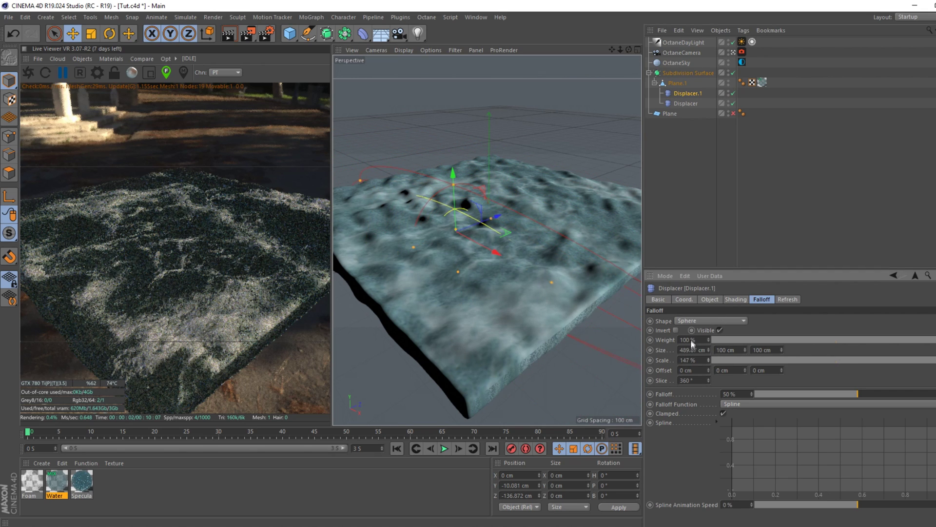
- Set Displacer.1 to 100% strength and -32 cm height, then resize the falloff sphere over the slab
left_click(735, 299)
left_click(709, 299)
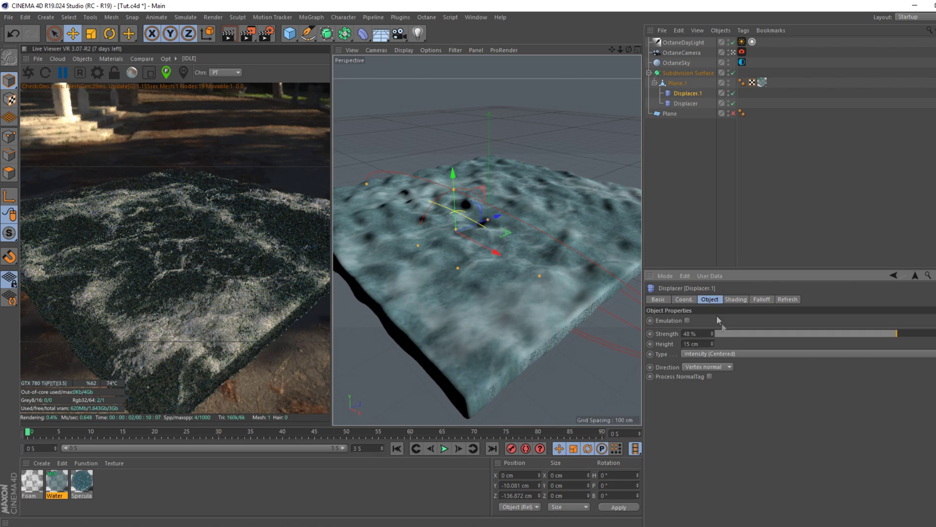
left_click_drag(897, 333, 934, 333)
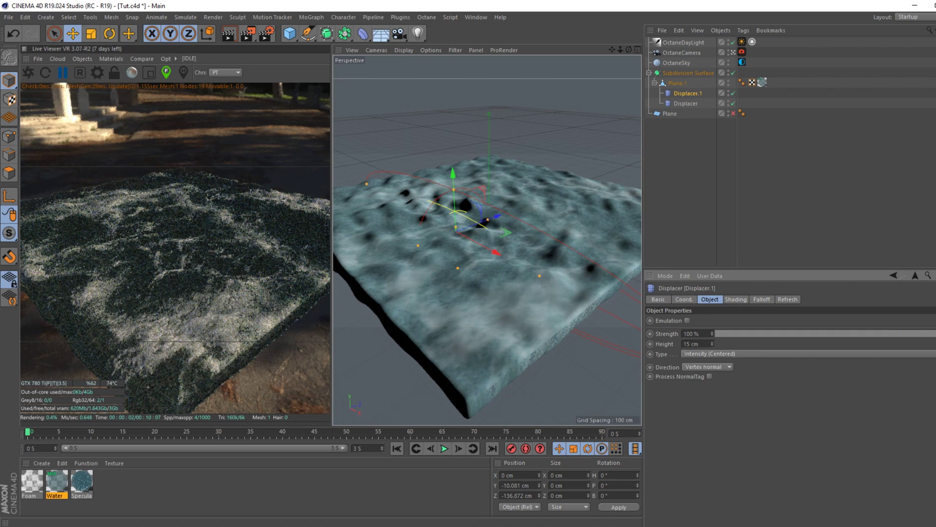
double_click(690, 344)
type("50")
key("Return")
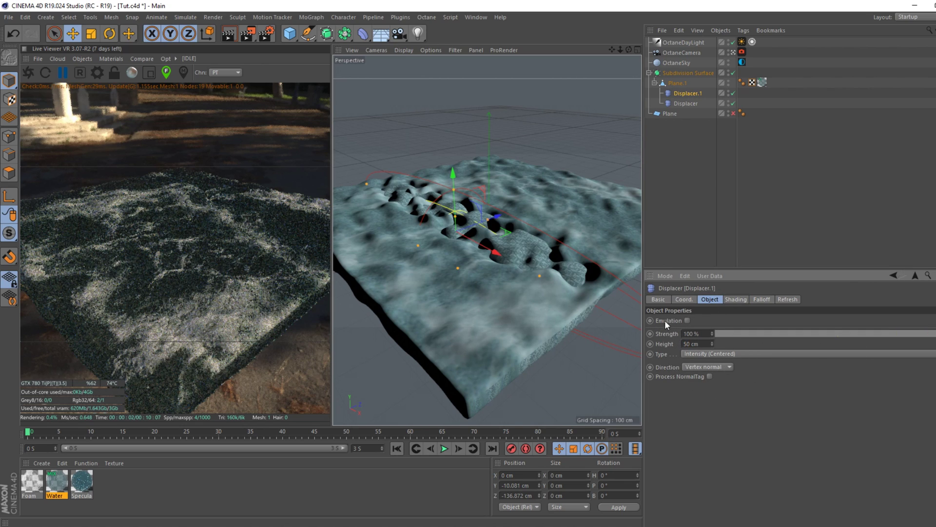
left_click_drag(713, 344, 714, 388)
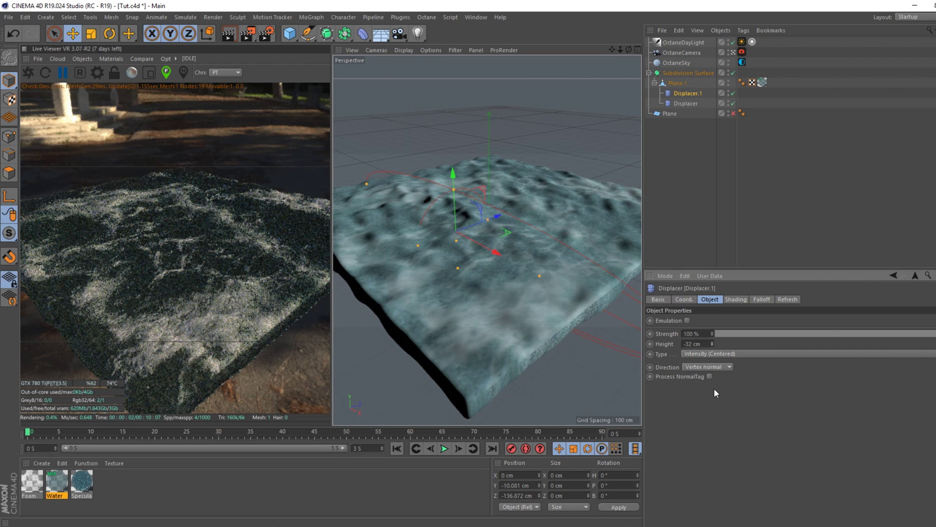
left_click_drag(488, 220, 429, 247)
- Deselect Displacer.1 and restart the Octane live render to pick up the new waves
left_click(662, 176)
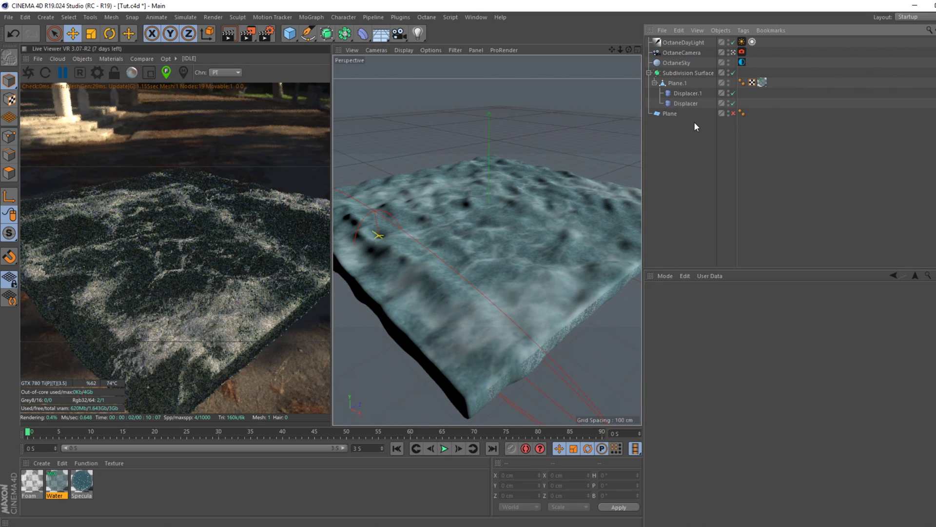
left_click(27, 71)
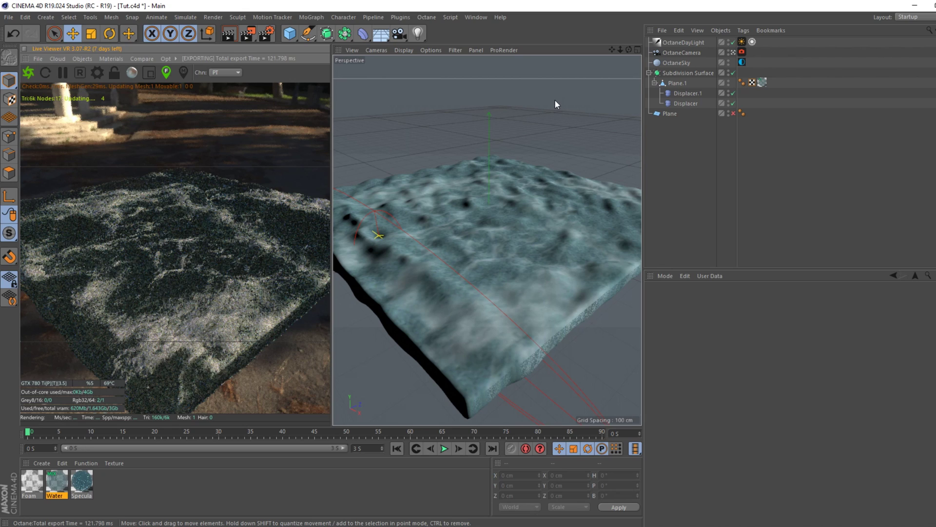